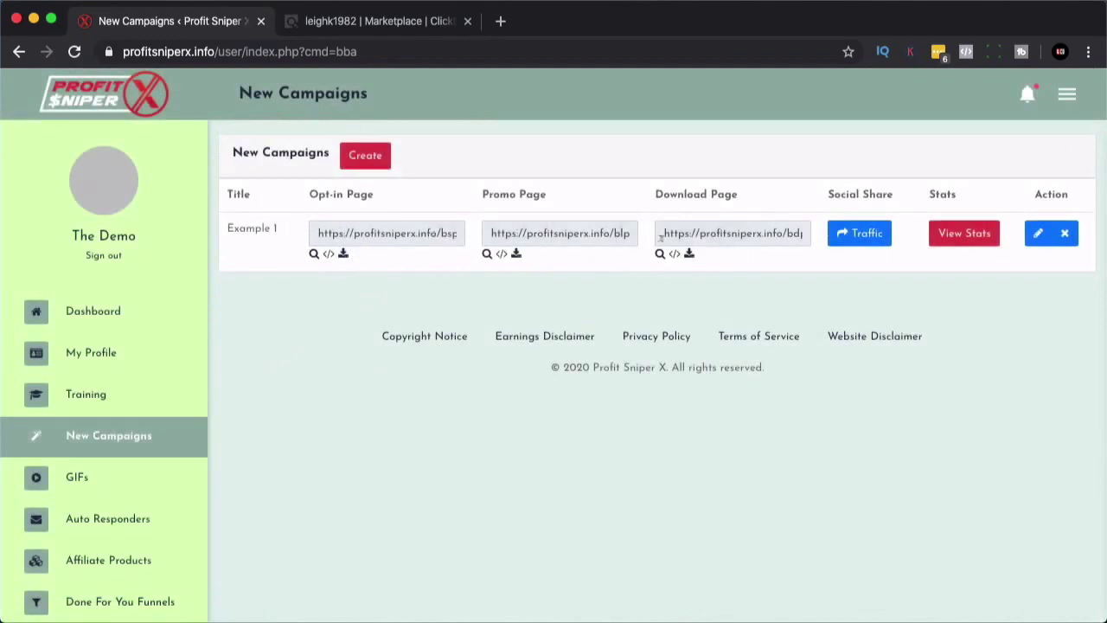
- Open the Traffic social-sharing modal for Example 1 and close it again
left_click(844, 235)
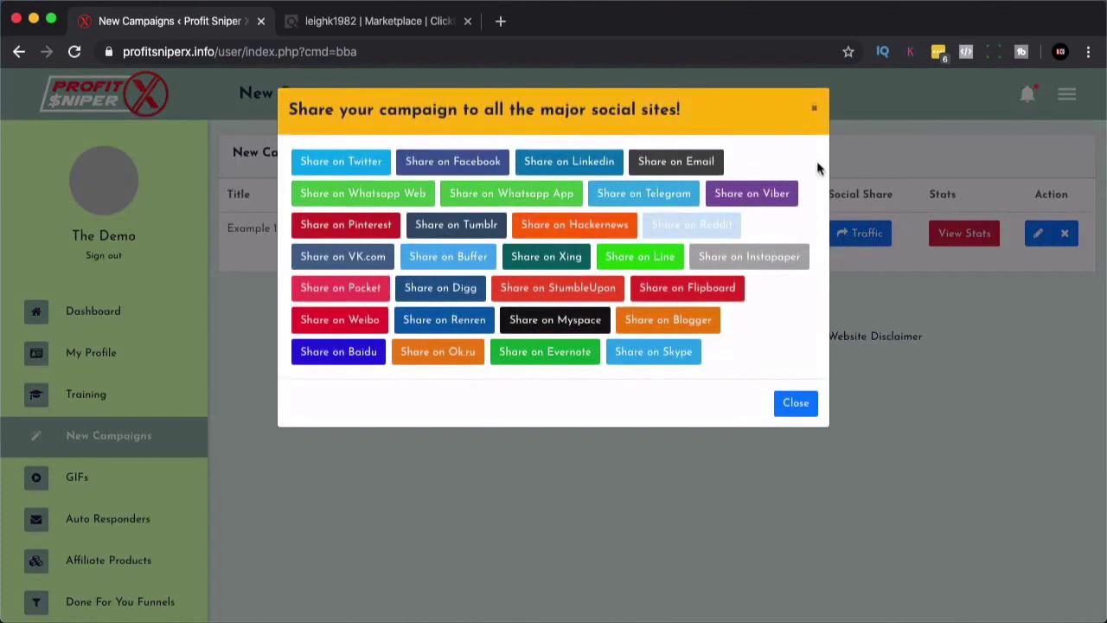
left_click(814, 114)
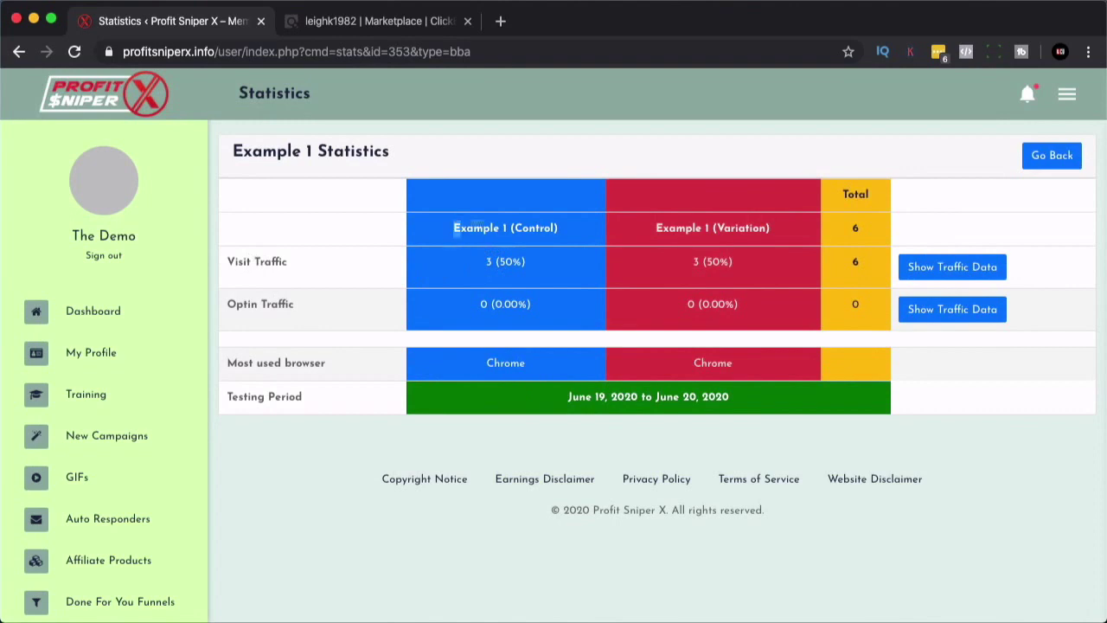
- Highlight the Example 1 (Control) heading text, then clear the highlight
left_click_drag(452, 228, 624, 236)
left_click(533, 225)
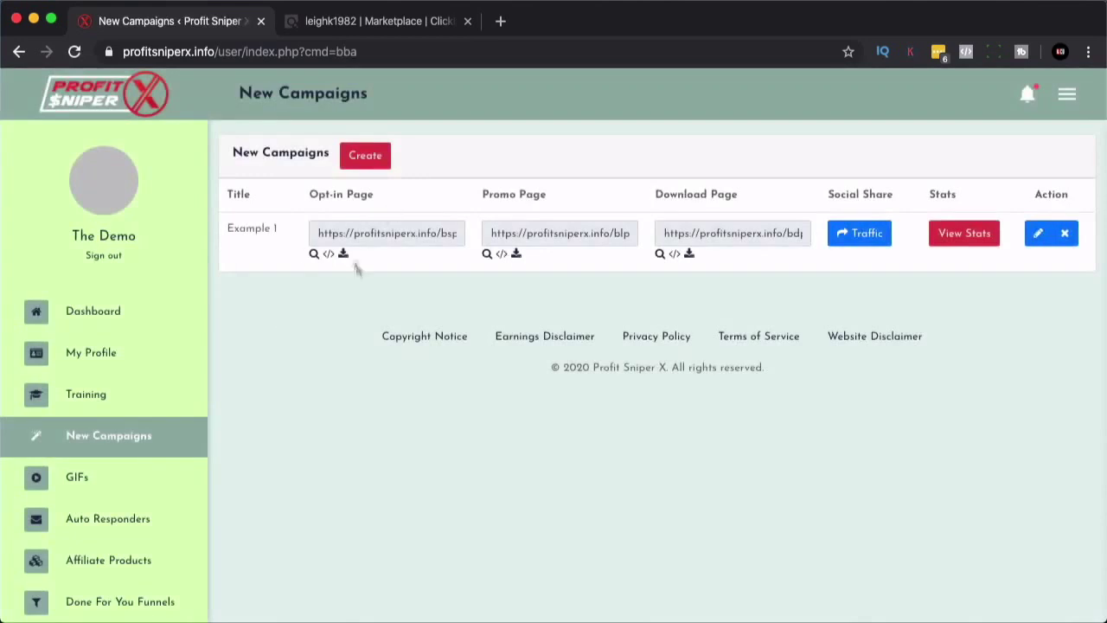
- Preview the opt-in page in a new tab, reload it once, and close it
left_click(313, 254)
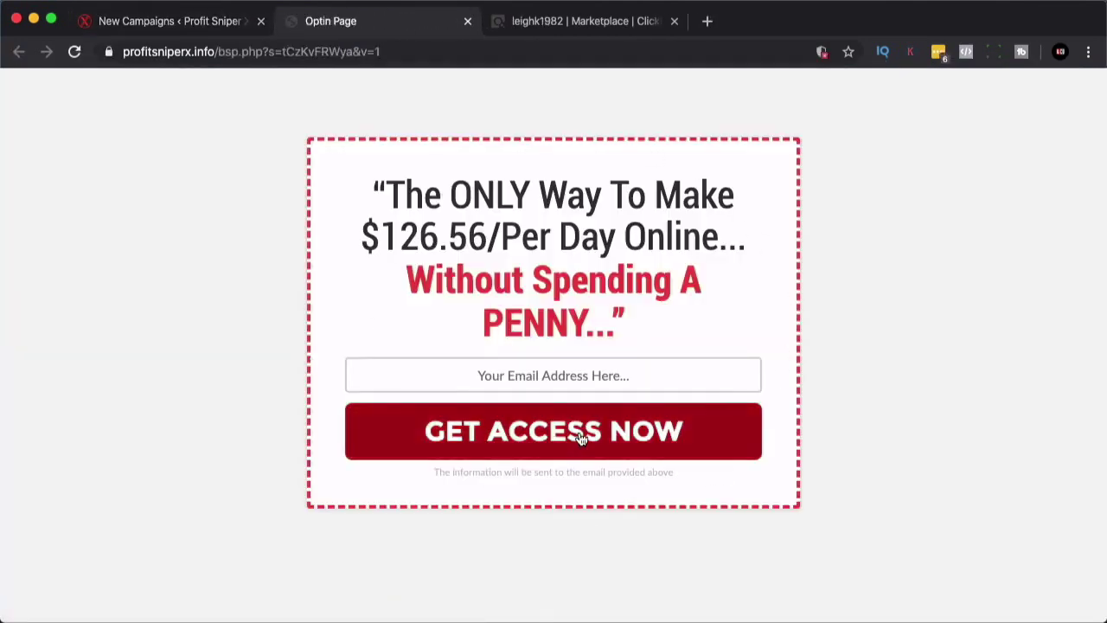
left_click(76, 54)
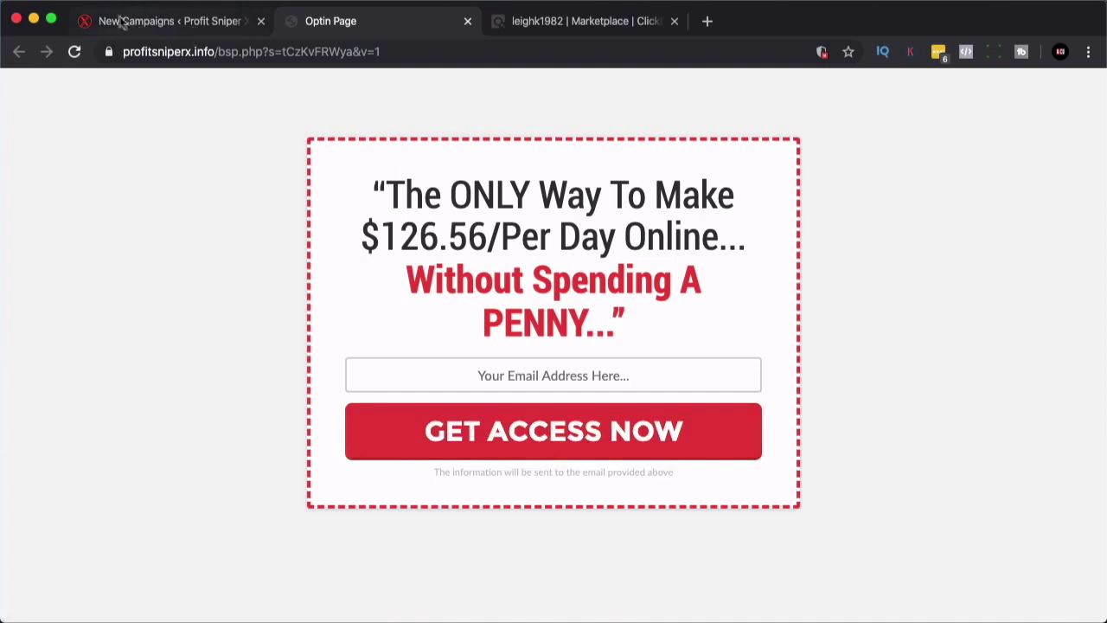
left_click(468, 22)
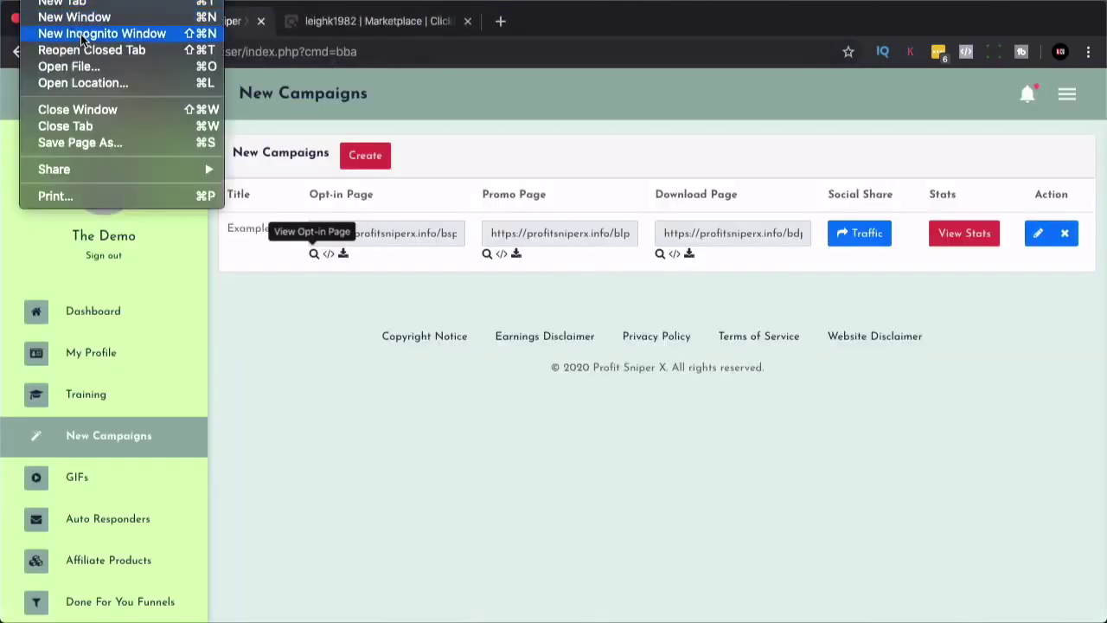
- Load the copied opt-in page link in a new private browsing window
left_click(82, 36)
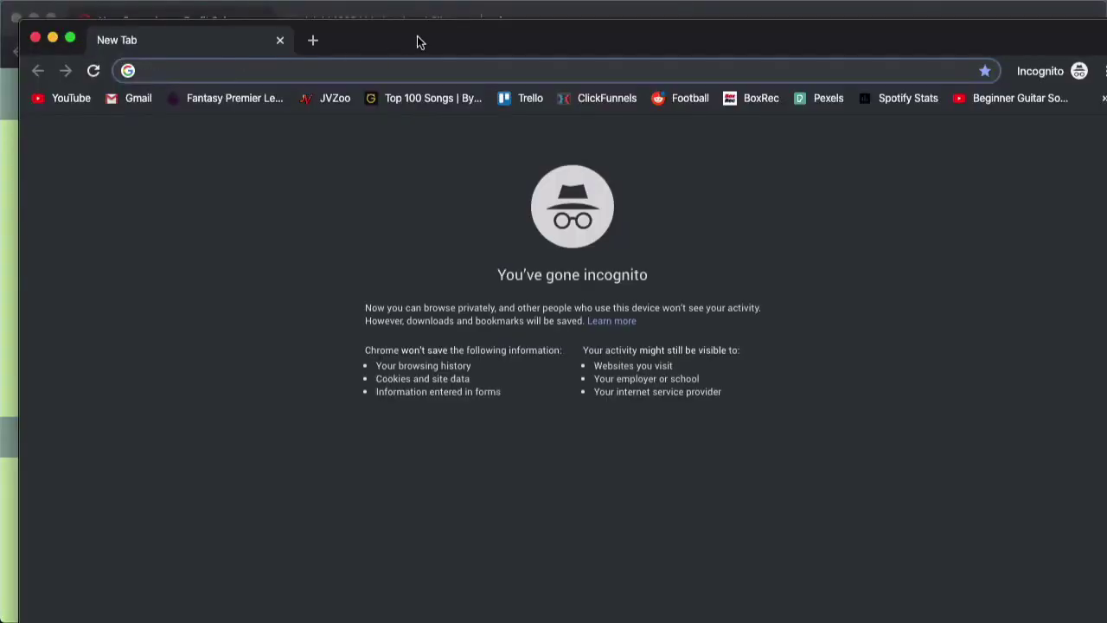
left_click_drag(415, 39, 486, 213)
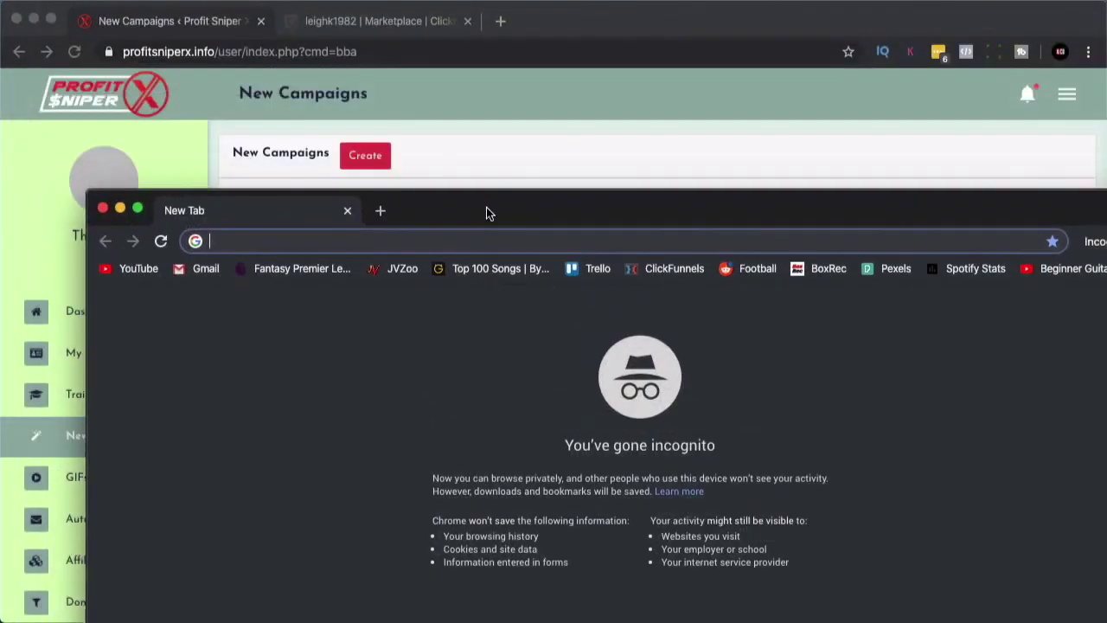
left_click(531, 140)
left_click(392, 230)
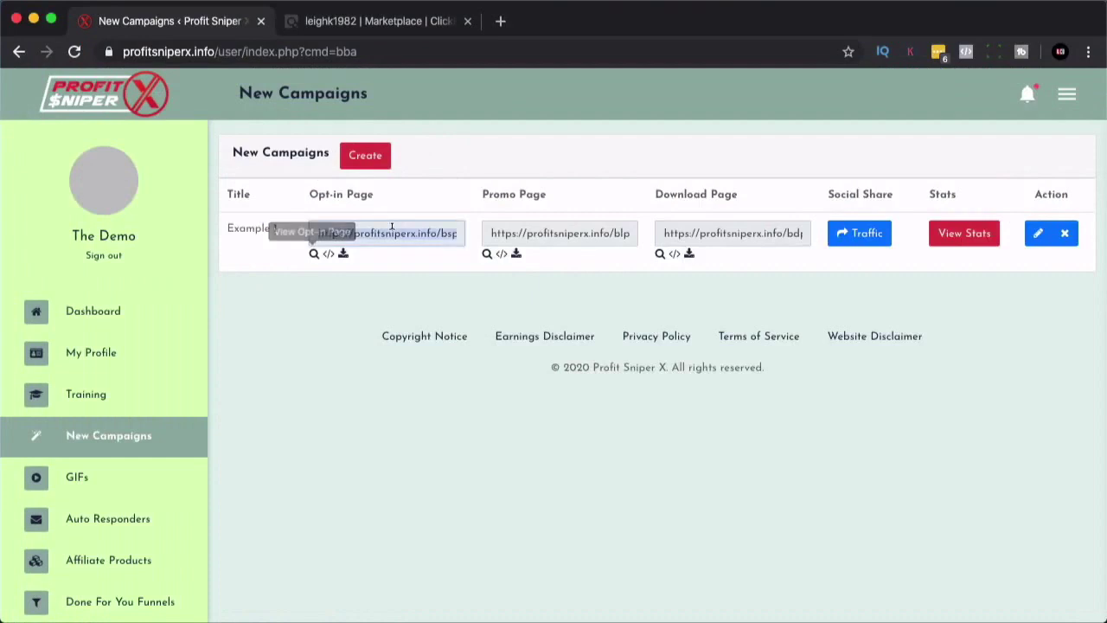
right_click(391, 230)
left_click(428, 265)
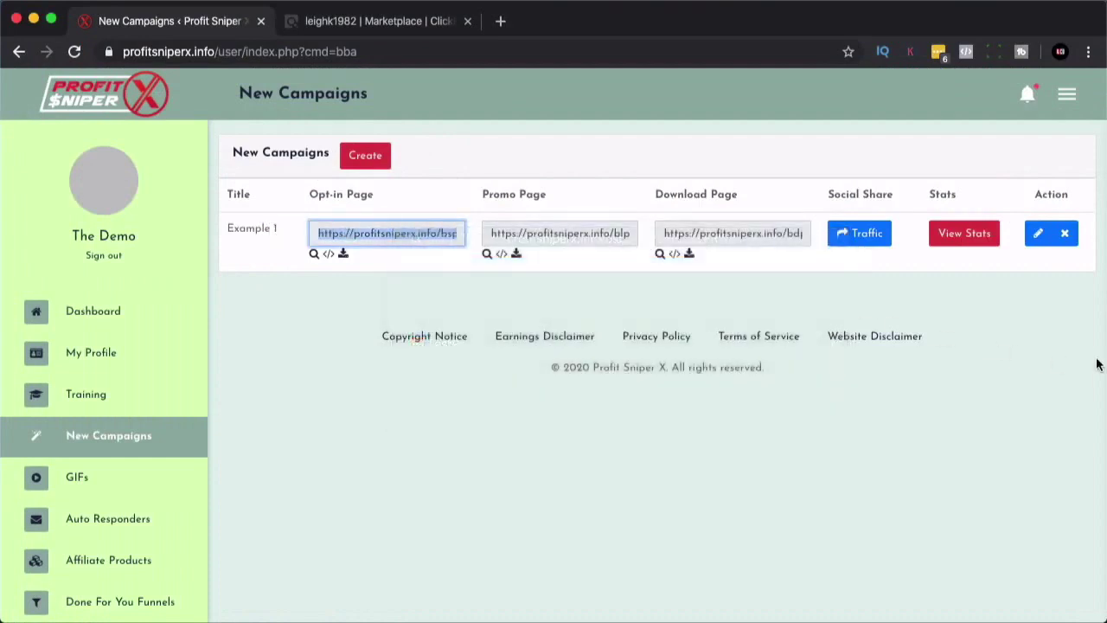
key("super+grave")
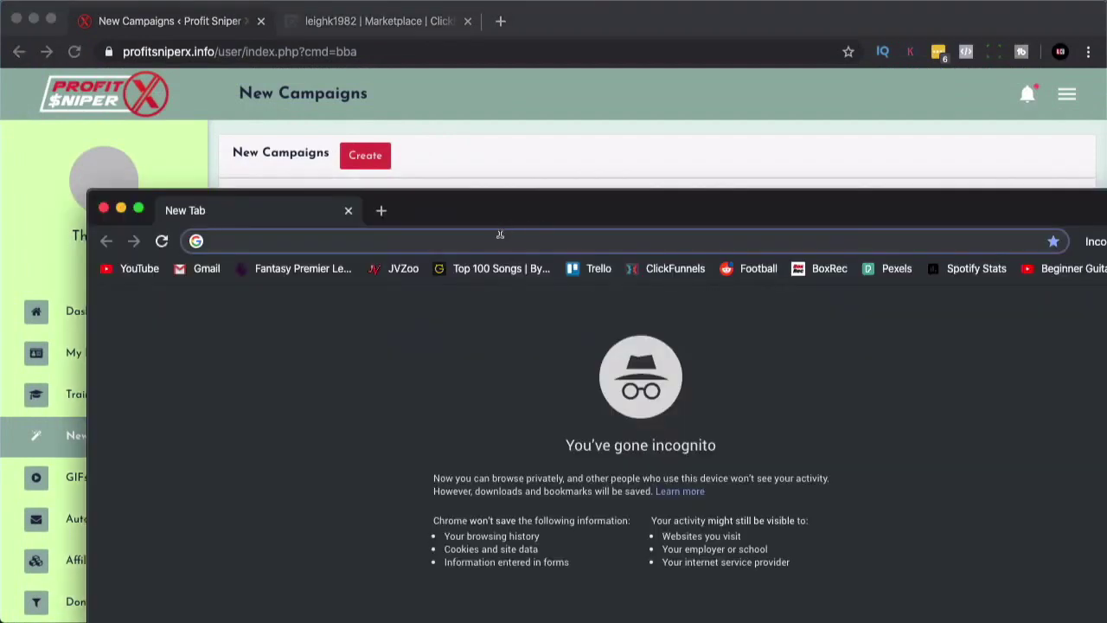
key("super+v")
key("Return")
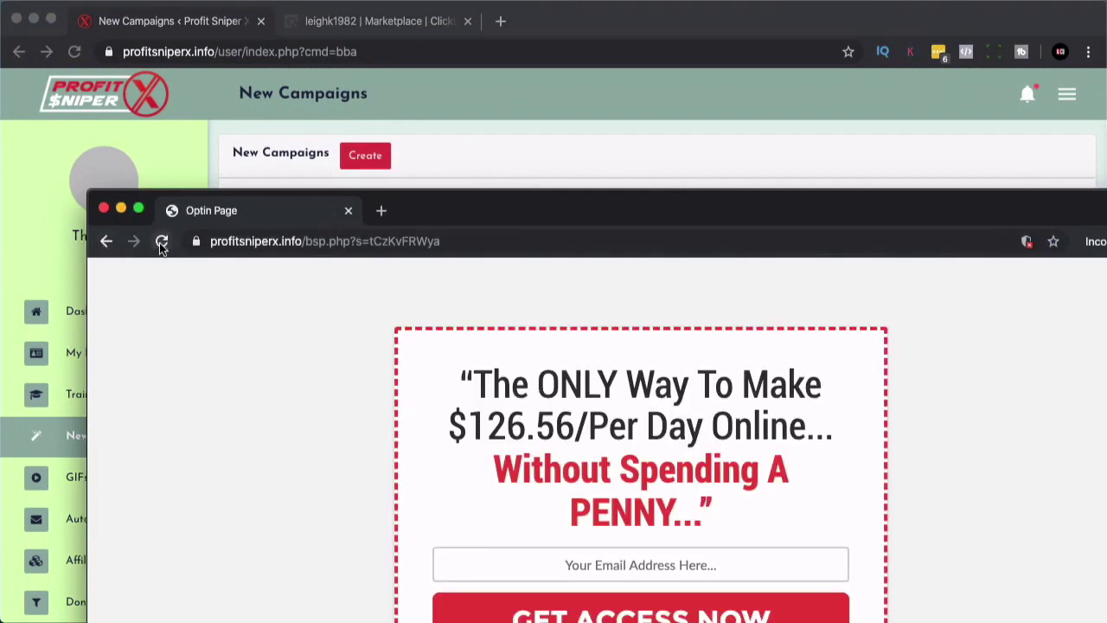
- Reload to compare the 'Consistent $100 Days' and '$126.56/Per Day Online' headline versions
left_click(162, 242)
left_click_drag(474, 420, 797, 437)
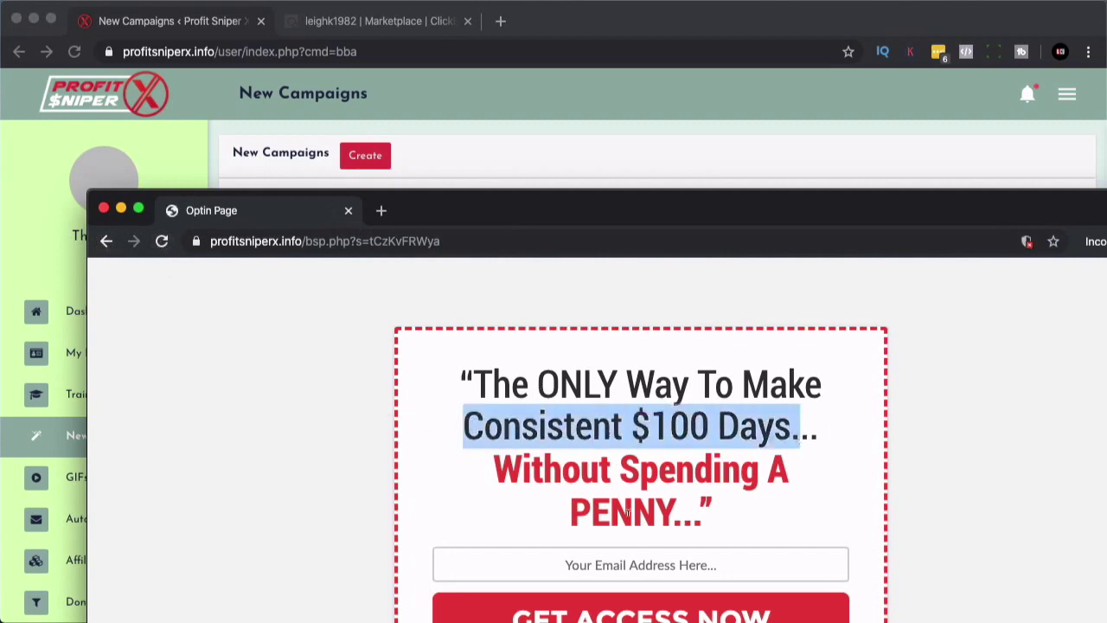
left_click(163, 243)
left_click_drag(450, 419, 778, 438)
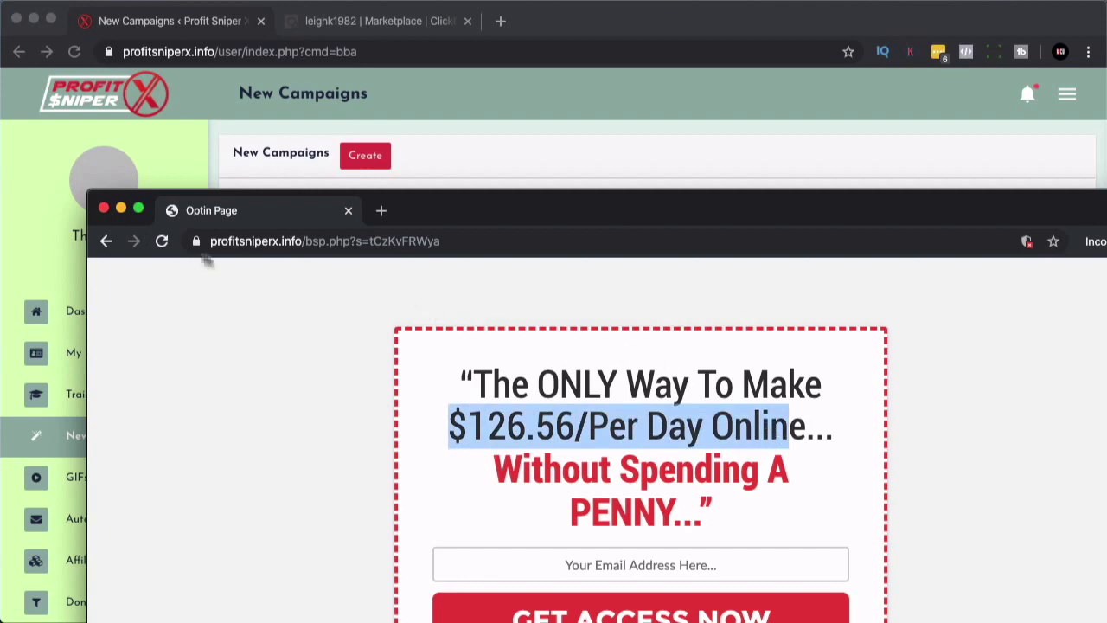
left_click(104, 210)
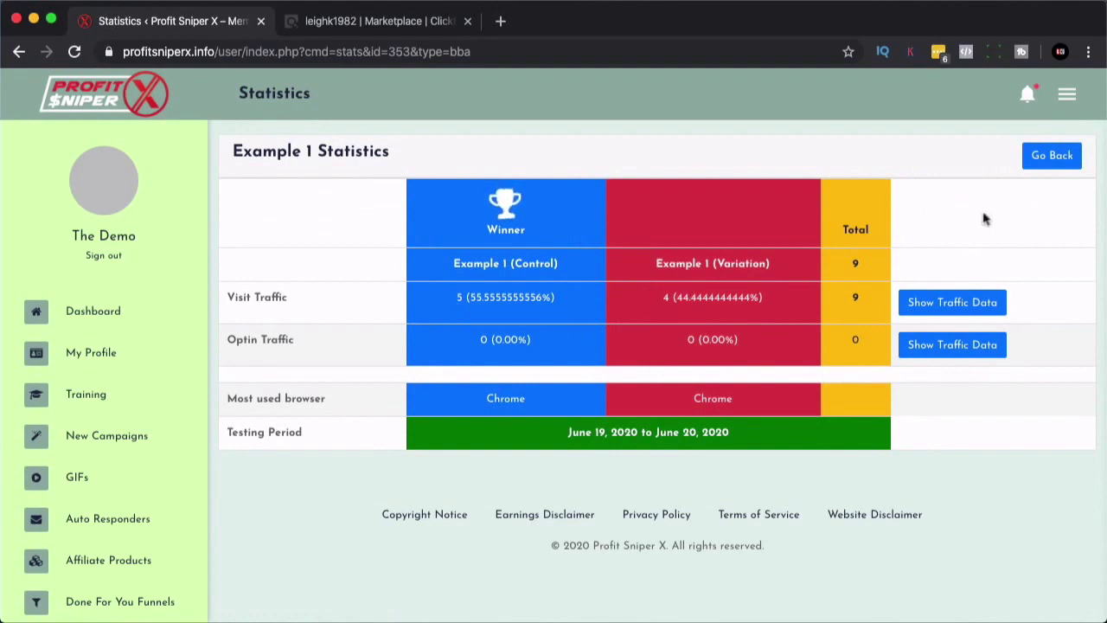
- Leave the Example 1 statistics and return to the campaigns list
left_click(1051, 157)
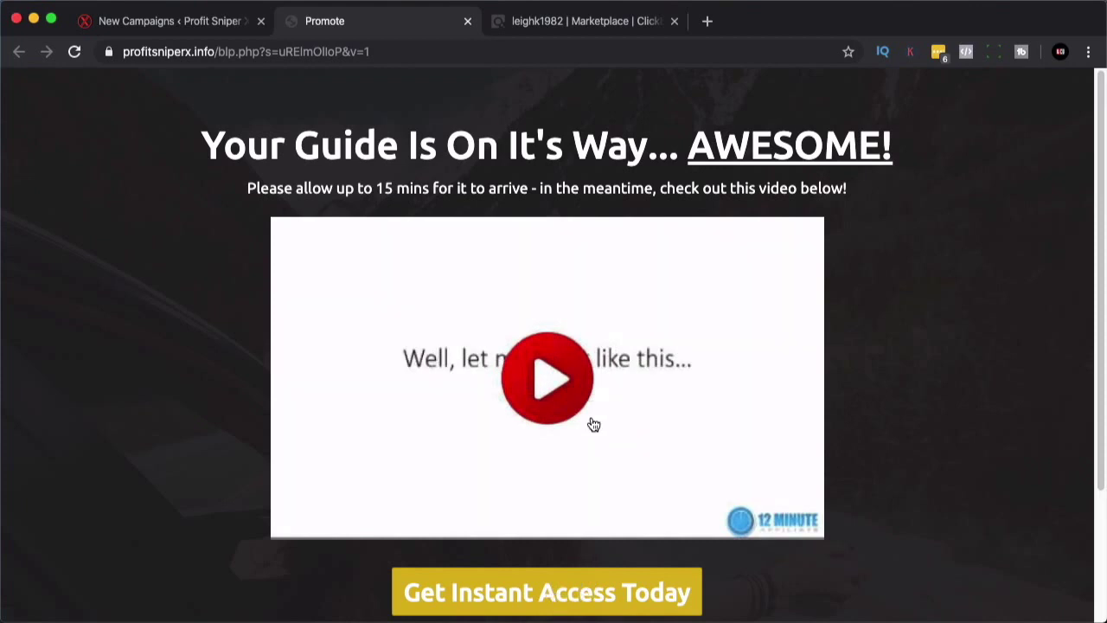
- Close the promo preview, preview the download page, and check its guide download link
left_click(469, 21)
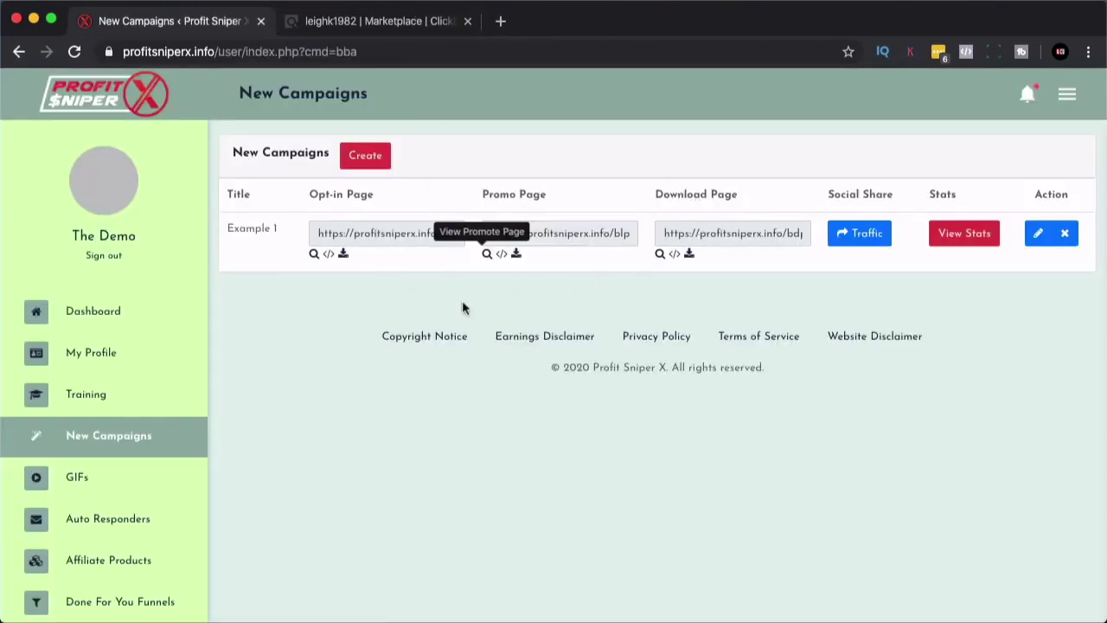
left_click(660, 254)
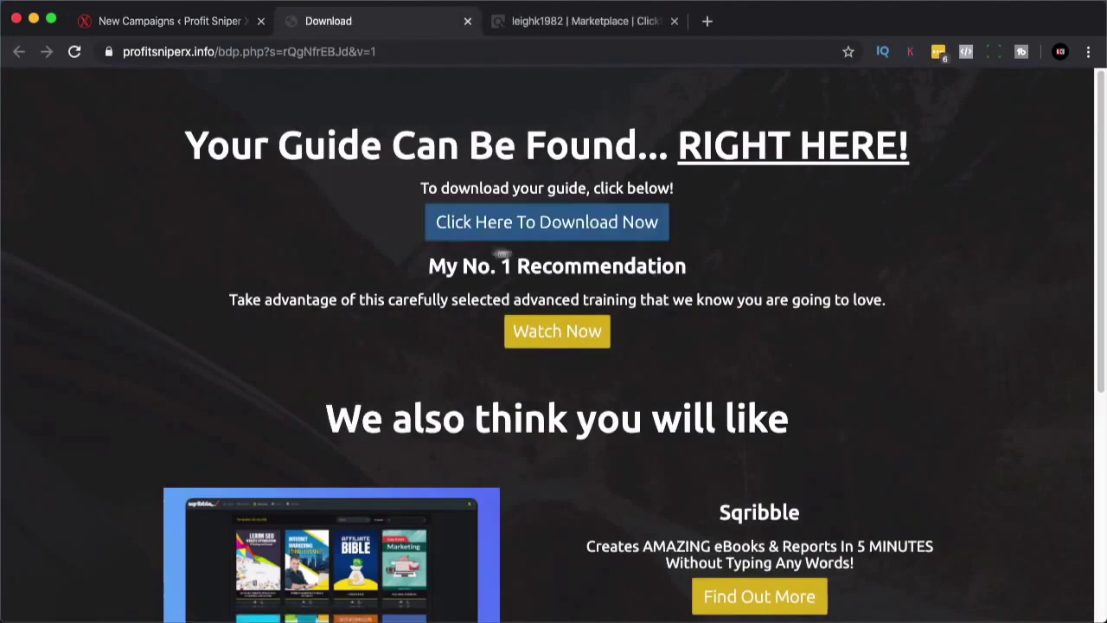
left_click(553, 226)
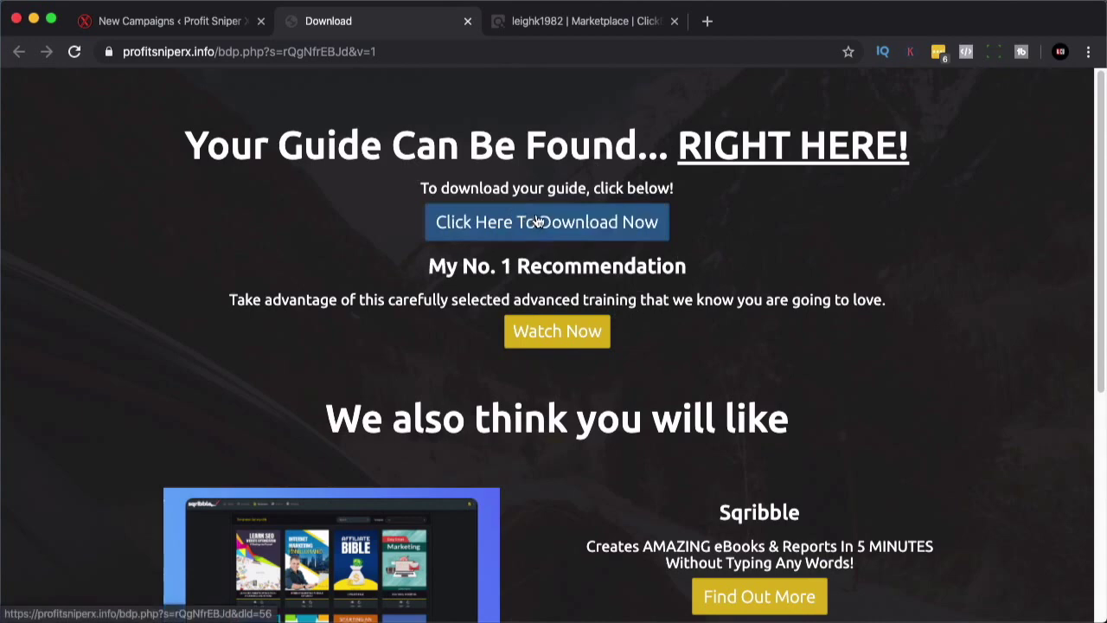
- Scroll through the download page's recommended products, then close the preview
scroll(706, 345, "down", 2)
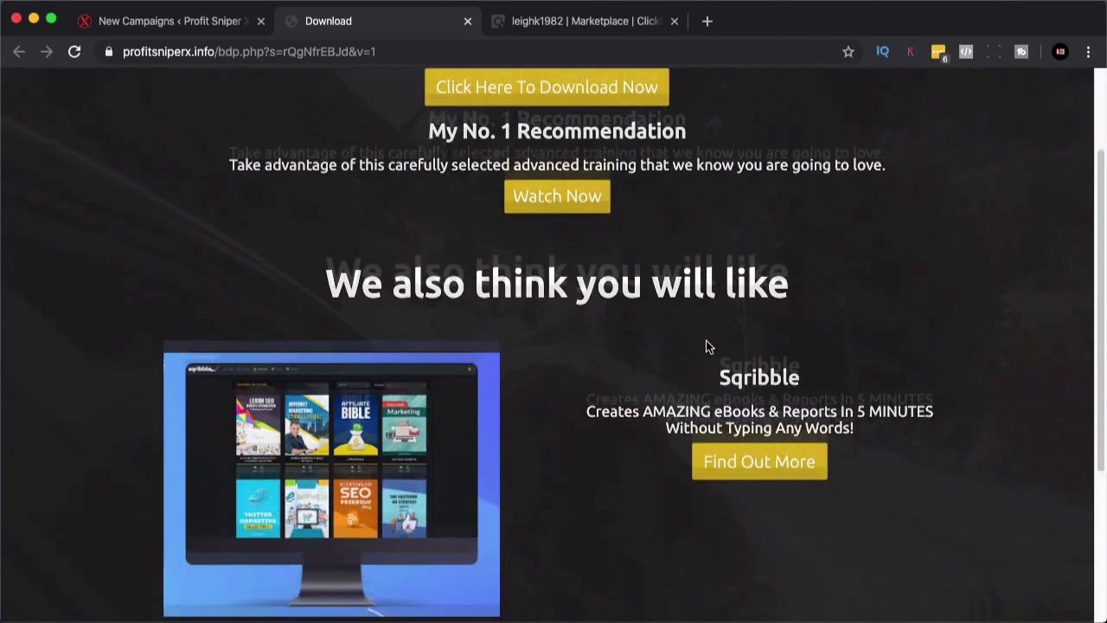
scroll(706, 345, "down", 3)
scroll(705, 346, "up", 5)
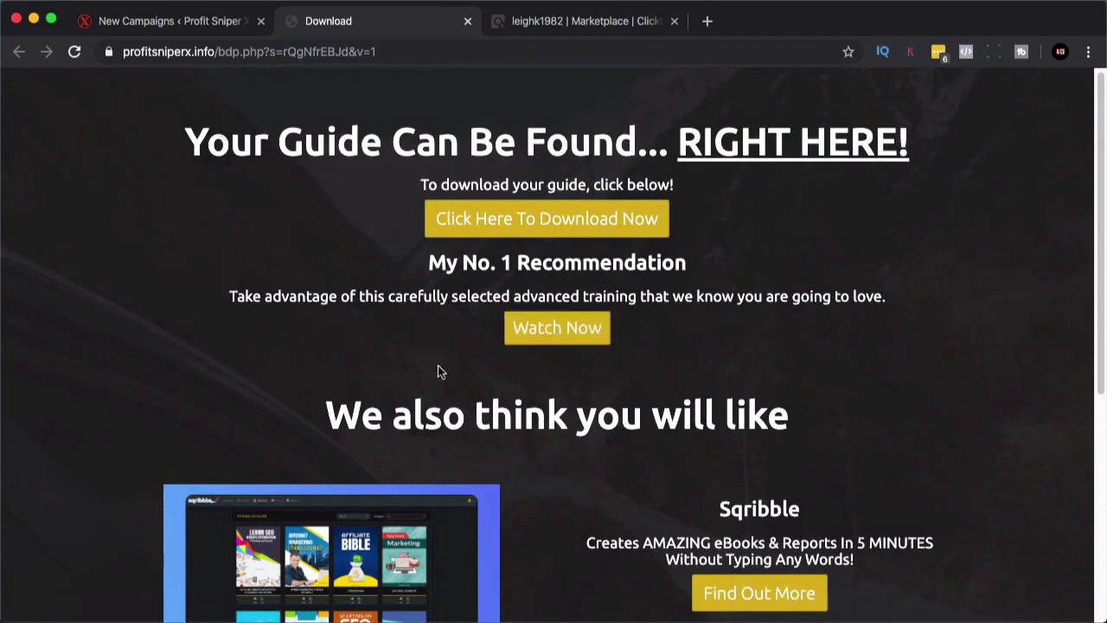
scroll(437, 370, "down", 4)
scroll(438, 364, "down", 1)
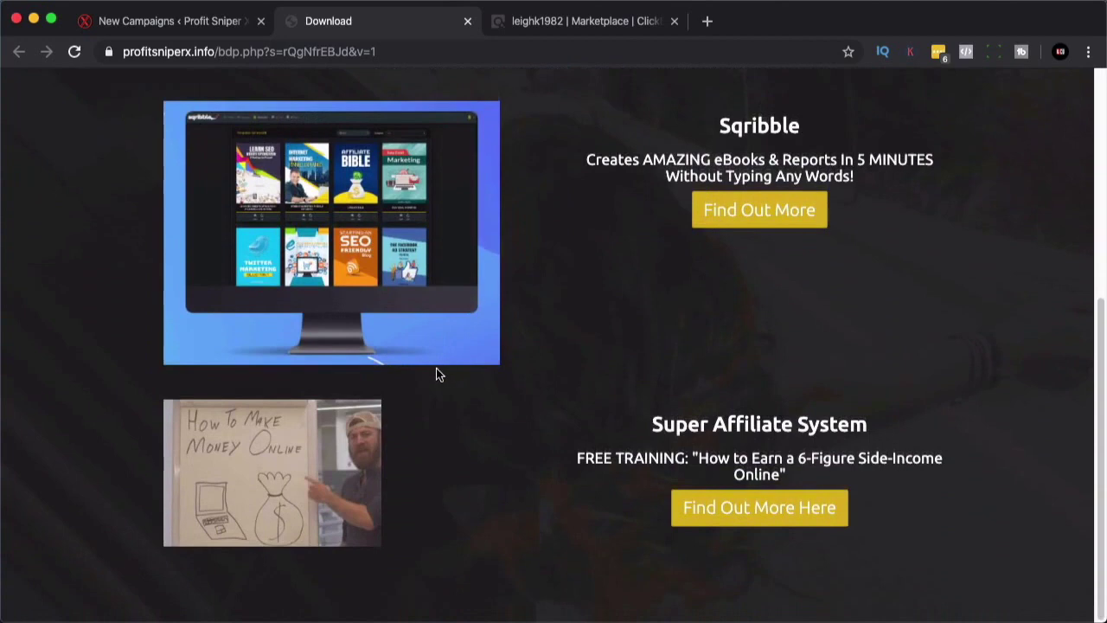
scroll(435, 370, "up", 3)
scroll(435, 373, "up", 2)
scroll(436, 373, "up", 1)
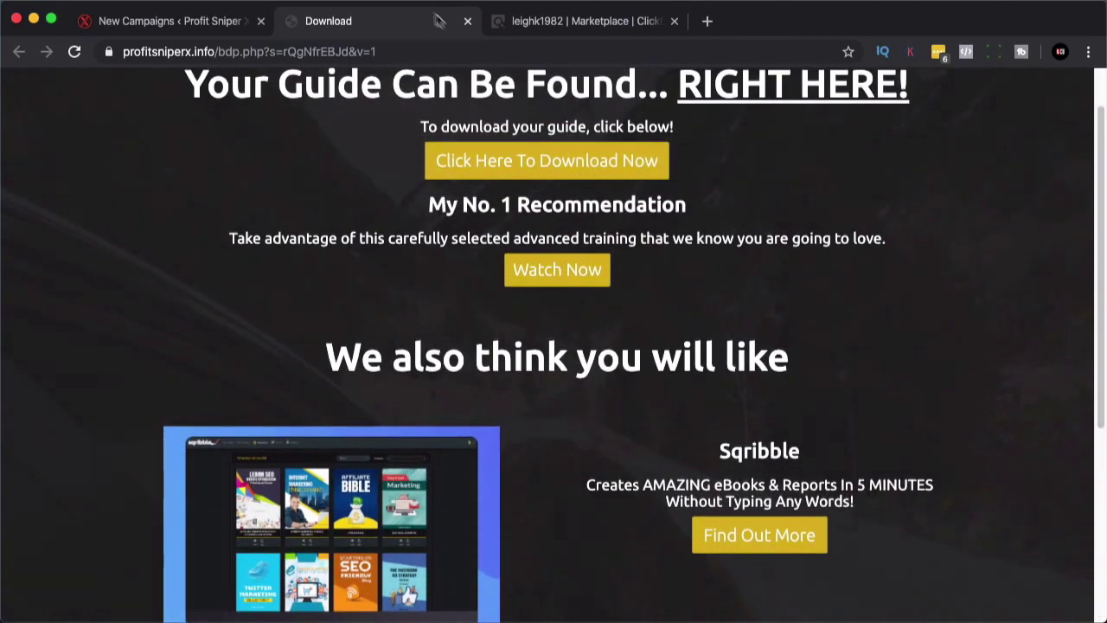
left_click(467, 21)
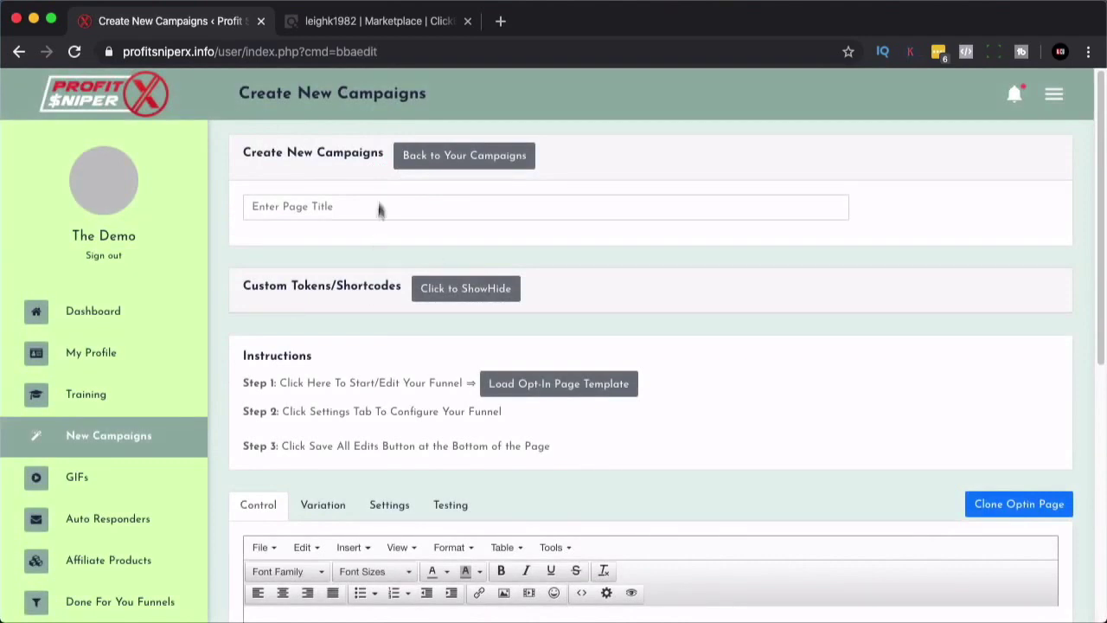
- Title the new campaign 'Demo Example' and bring up the opt-in template gallery
left_click(380, 200)
type("Demo")
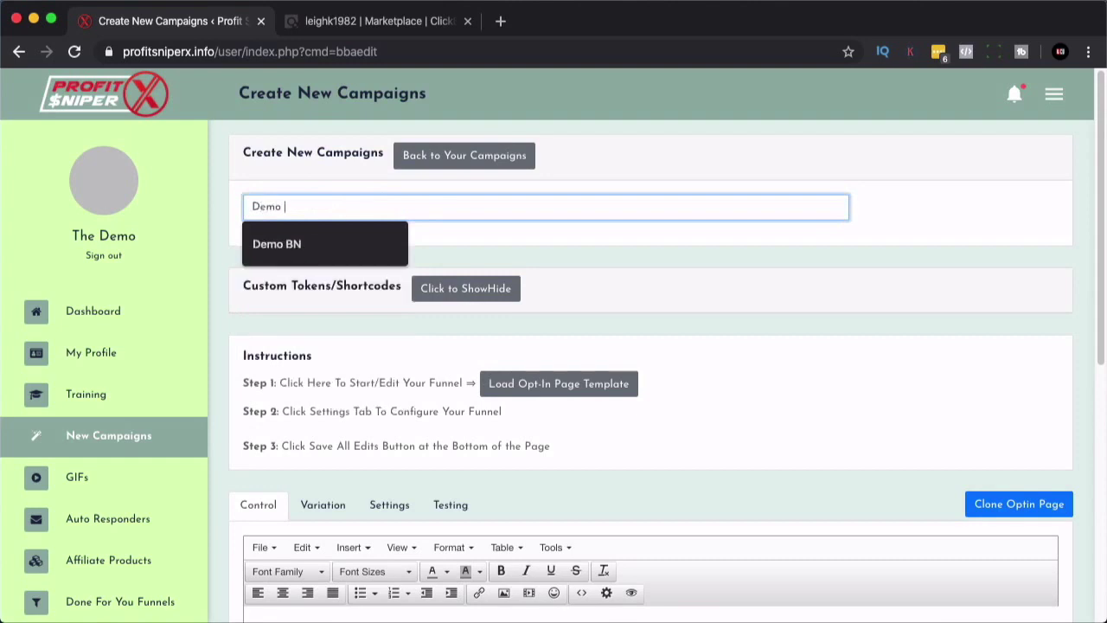
type(" Example")
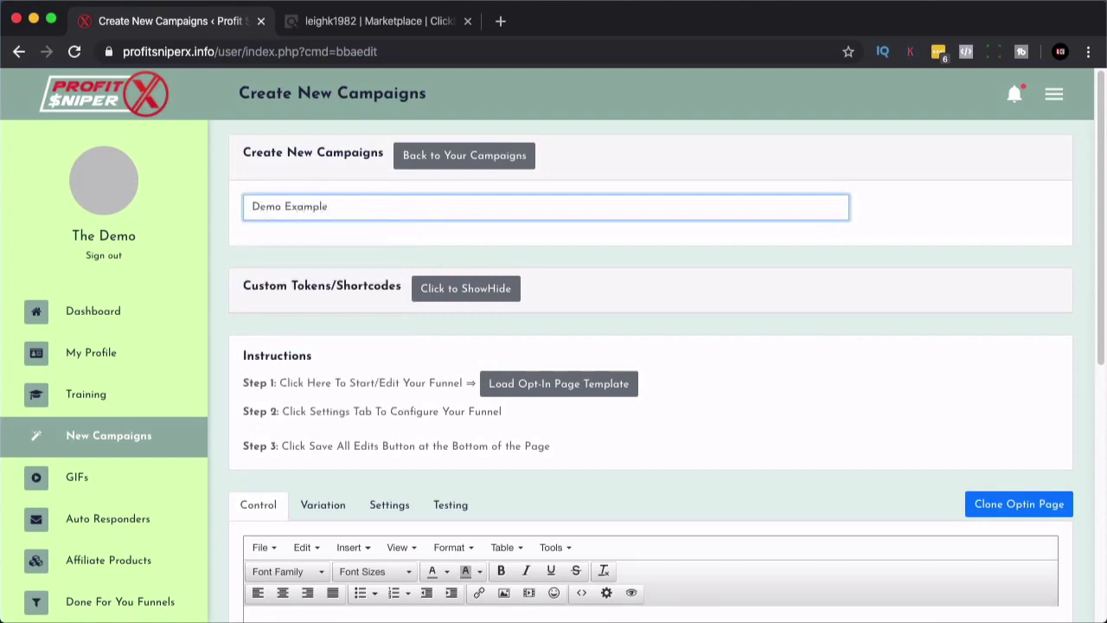
scroll(663, 339, "down", 2)
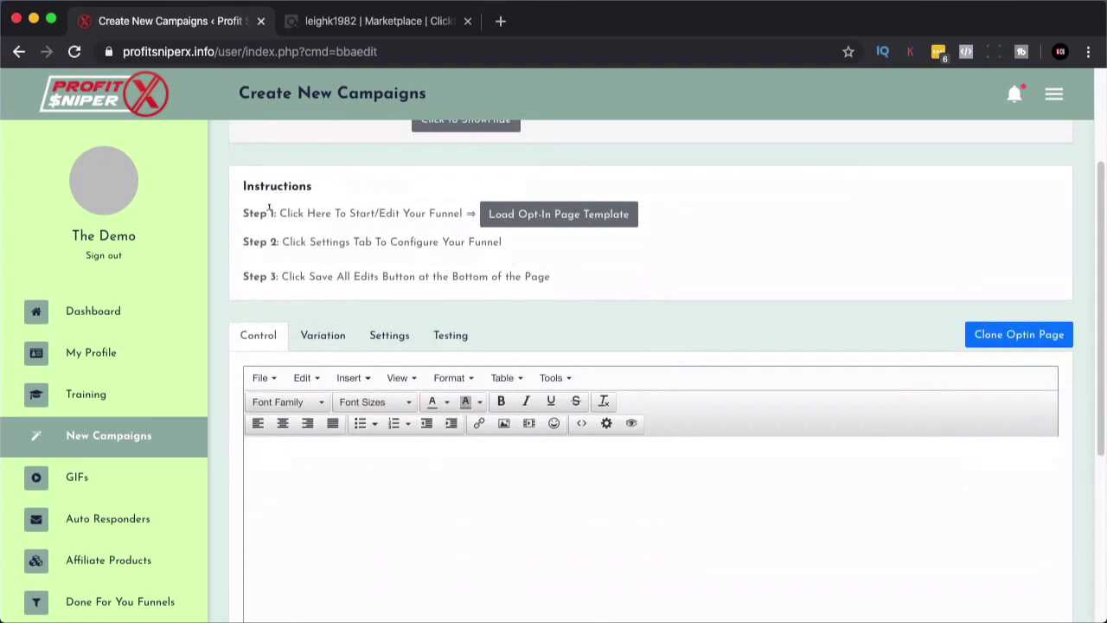
left_click(493, 222)
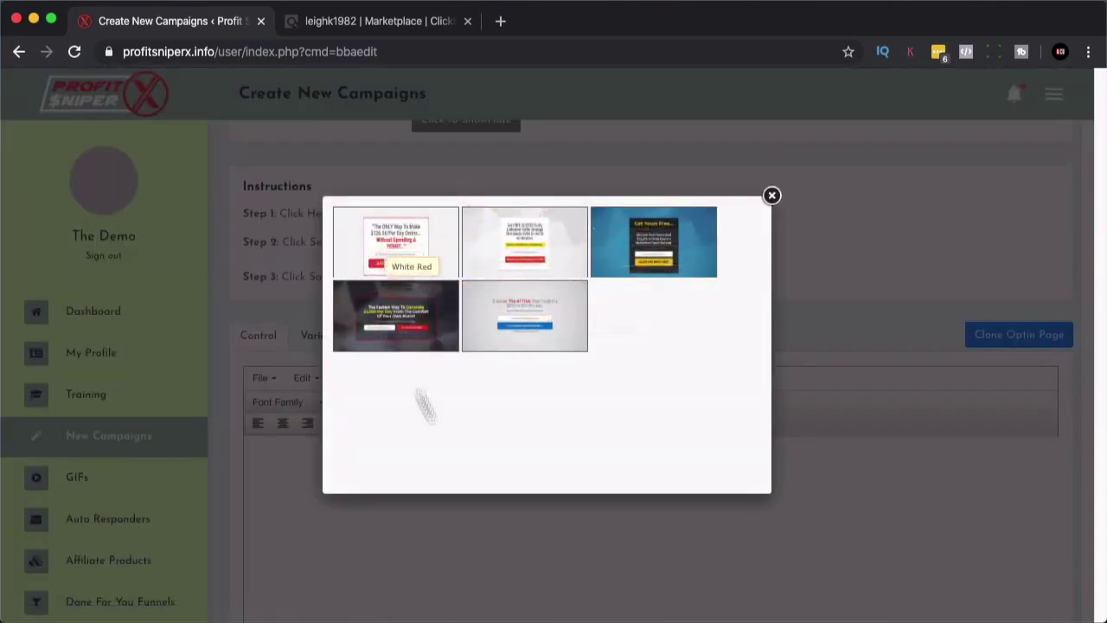
- Change the headline amount from 126.56 to 200 and clone the opt-in page as a variation
scroll(494, 565, "down", 5)
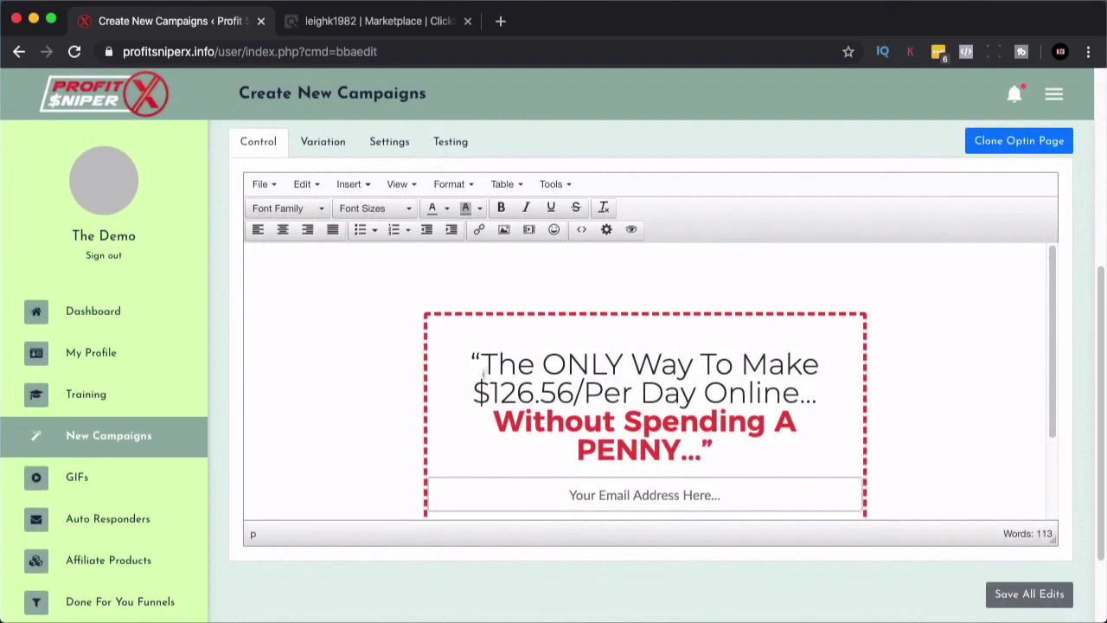
left_click_drag(491, 392, 574, 391)
type("200")
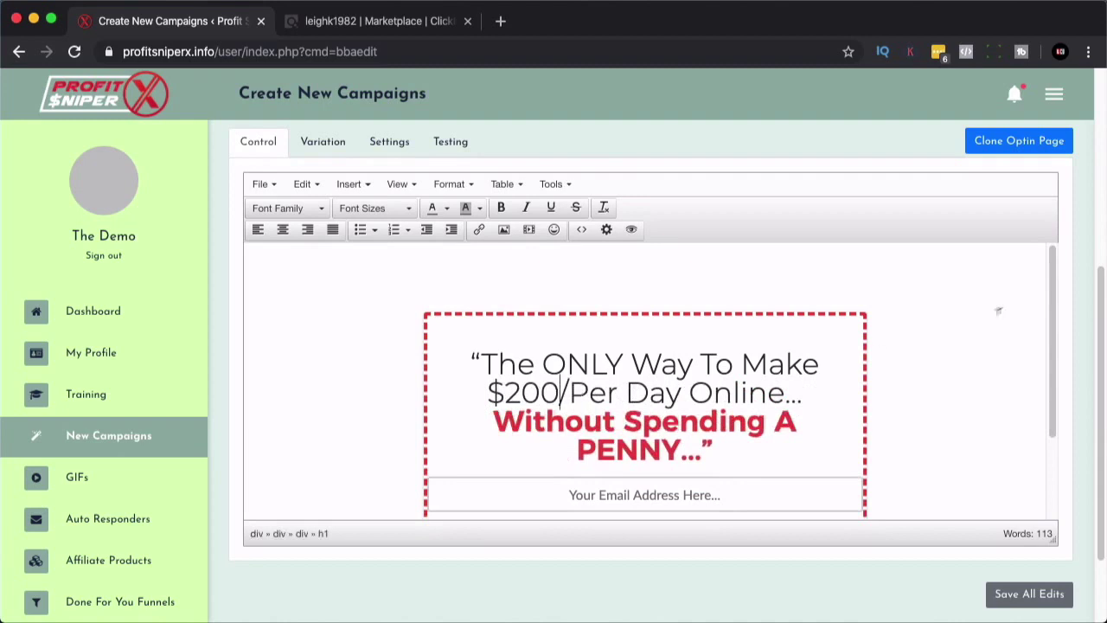
scroll(821, 322, "up", 2)
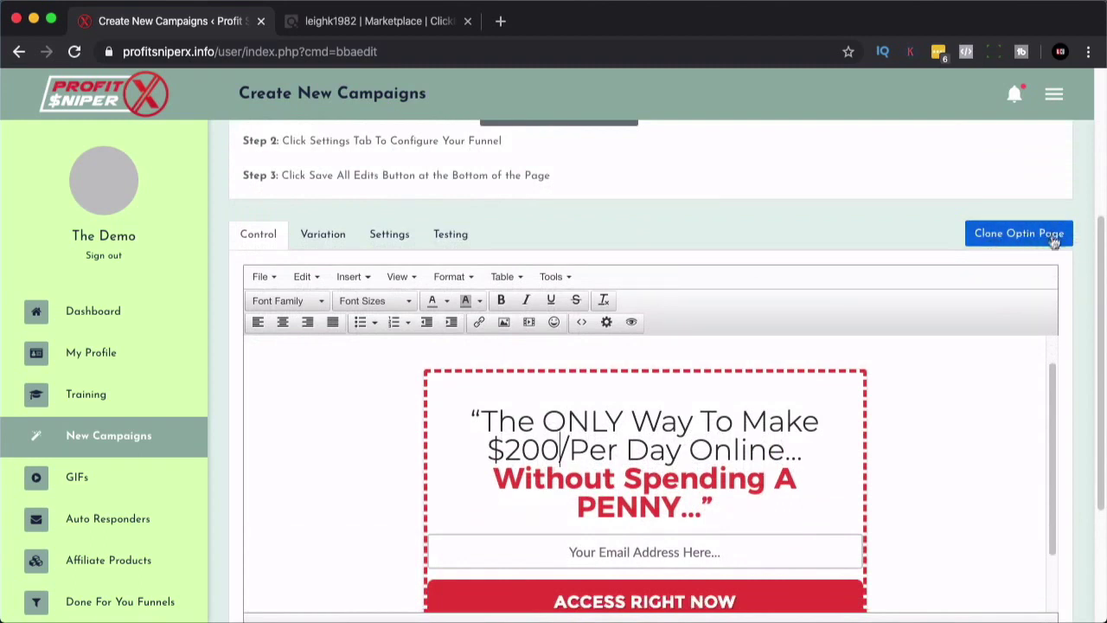
left_click(1054, 242)
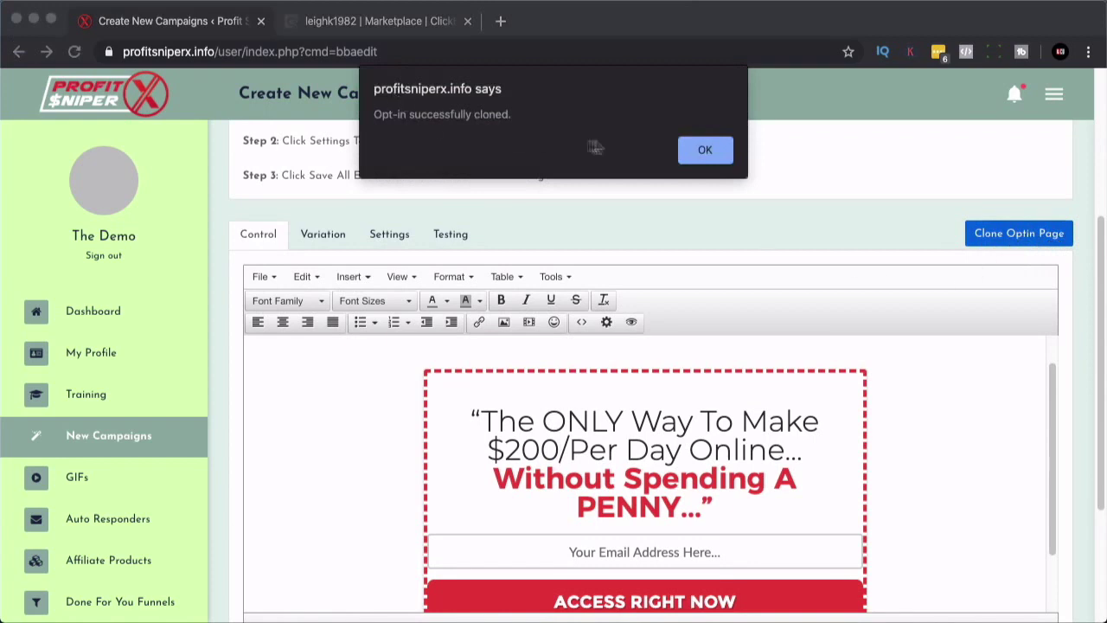
left_click(705, 152)
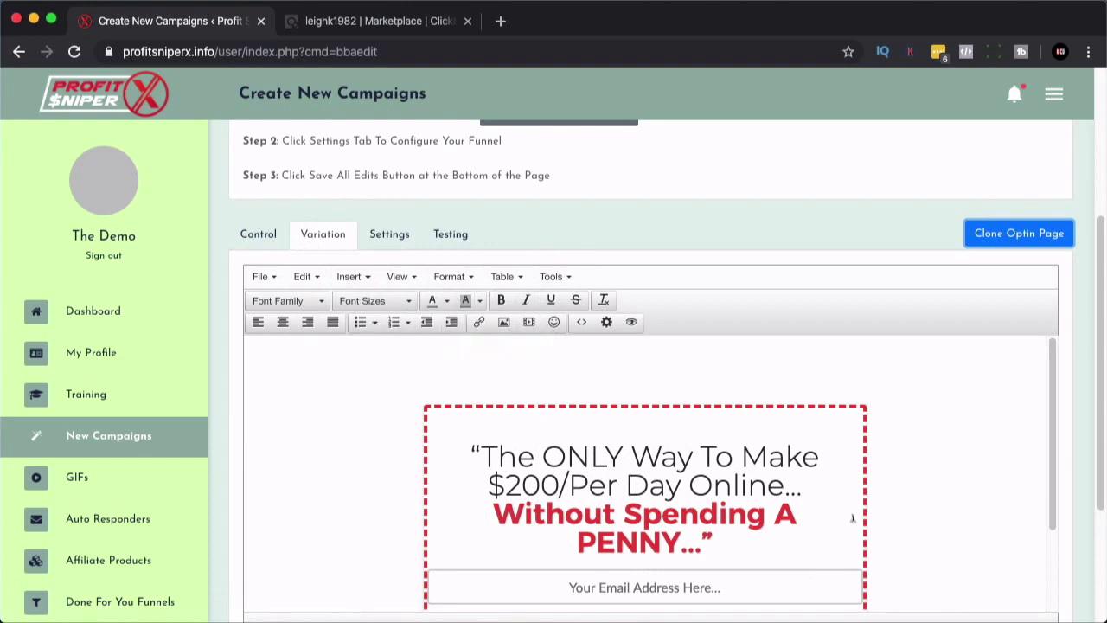
scroll(813, 544, "down", 2)
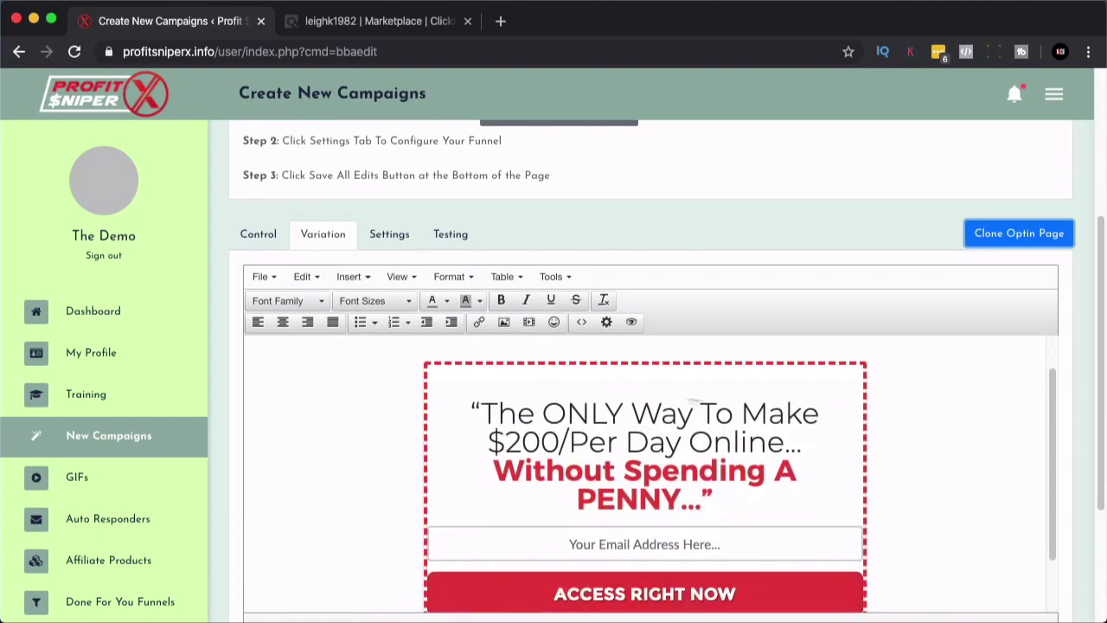
- Edit the variation headline from '$200/Per Day Online' to '$100 Days'
left_click_drag(504, 437, 743, 430)
type("1")
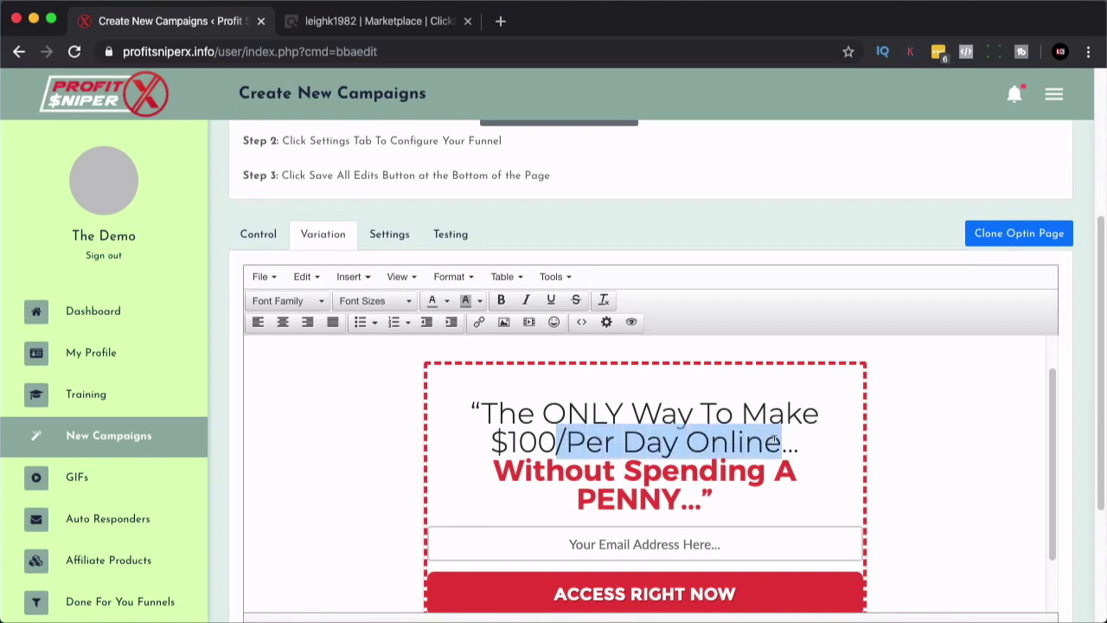
key("BackSpace")
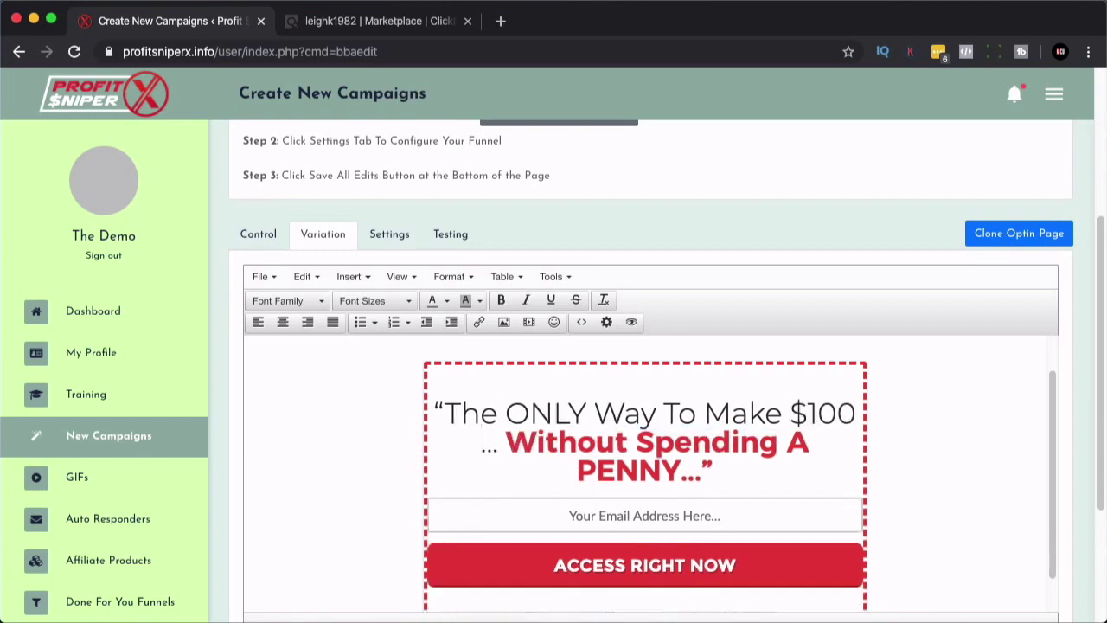
type("Days")
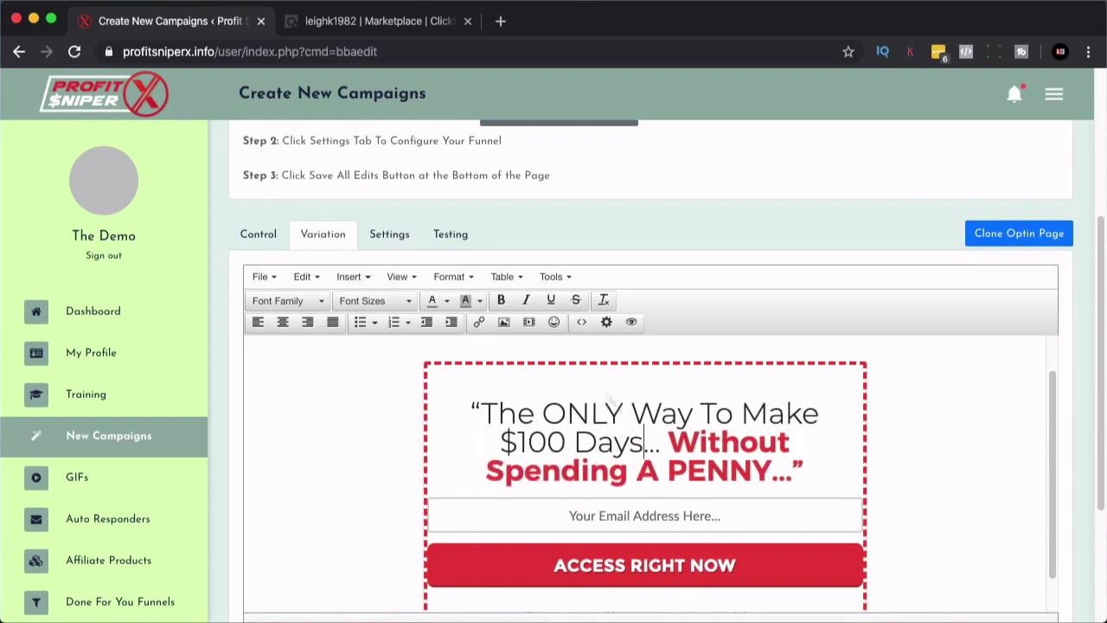
scroll(644, 432, "down", 1)
scroll(644, 433, "up", 2)
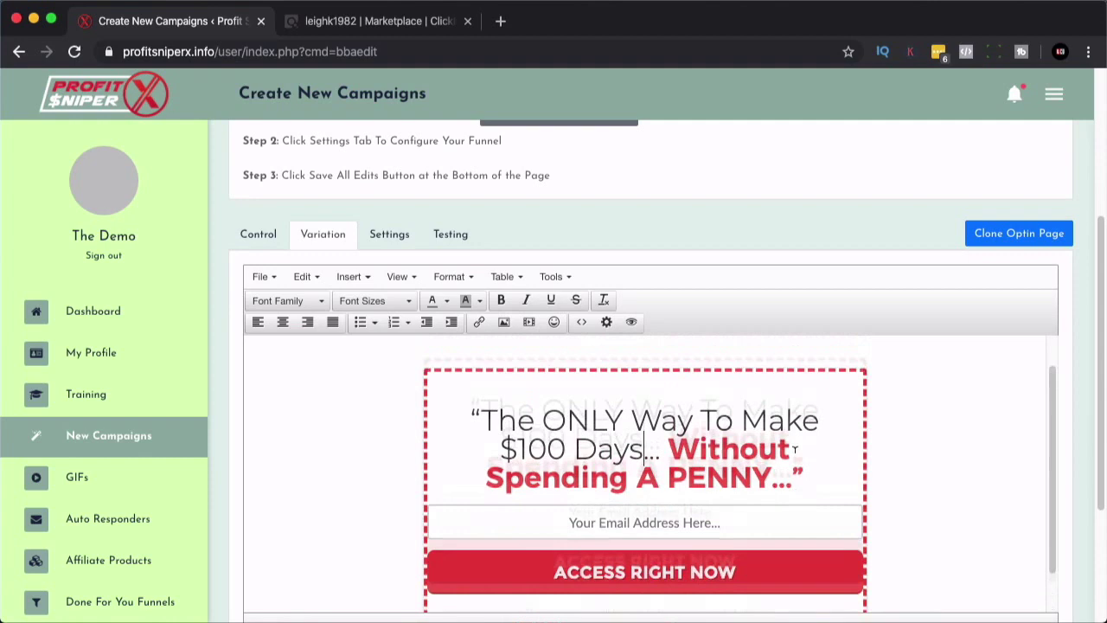
scroll(467, 305, "up", 1)
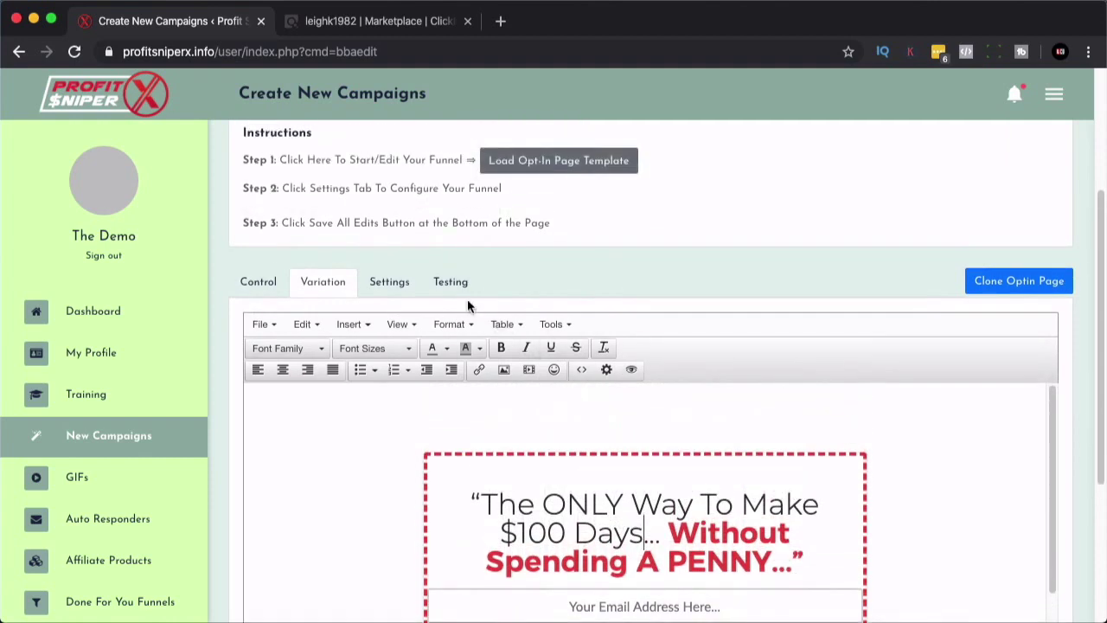
left_click(391, 285)
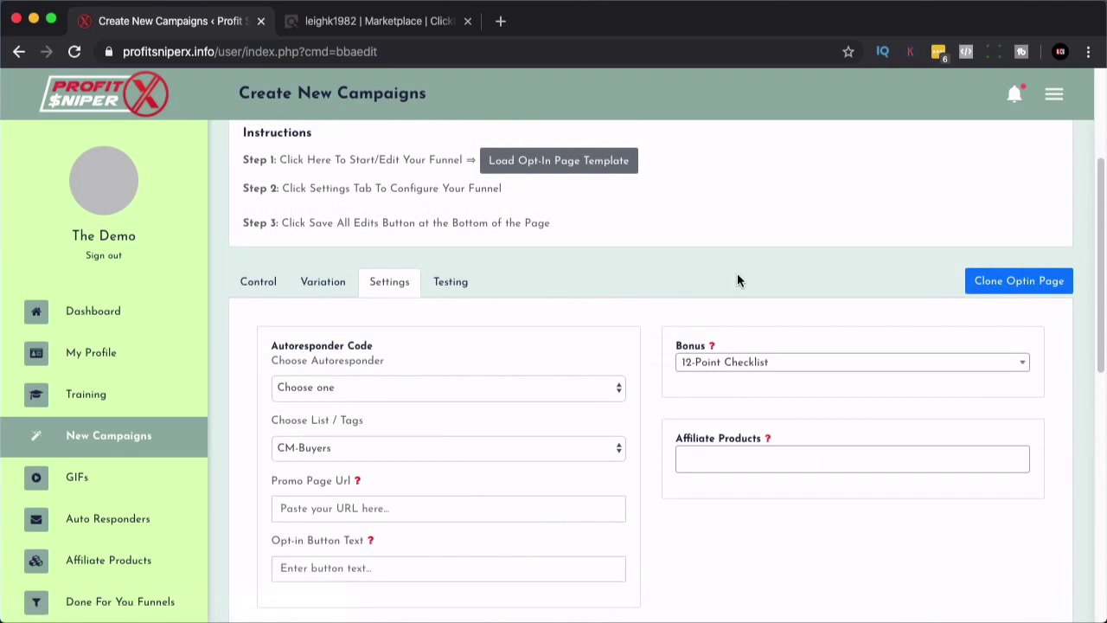
- Scroll through the campaign settings fields and expand the autoresponder service list
scroll(738, 277, "down", 3)
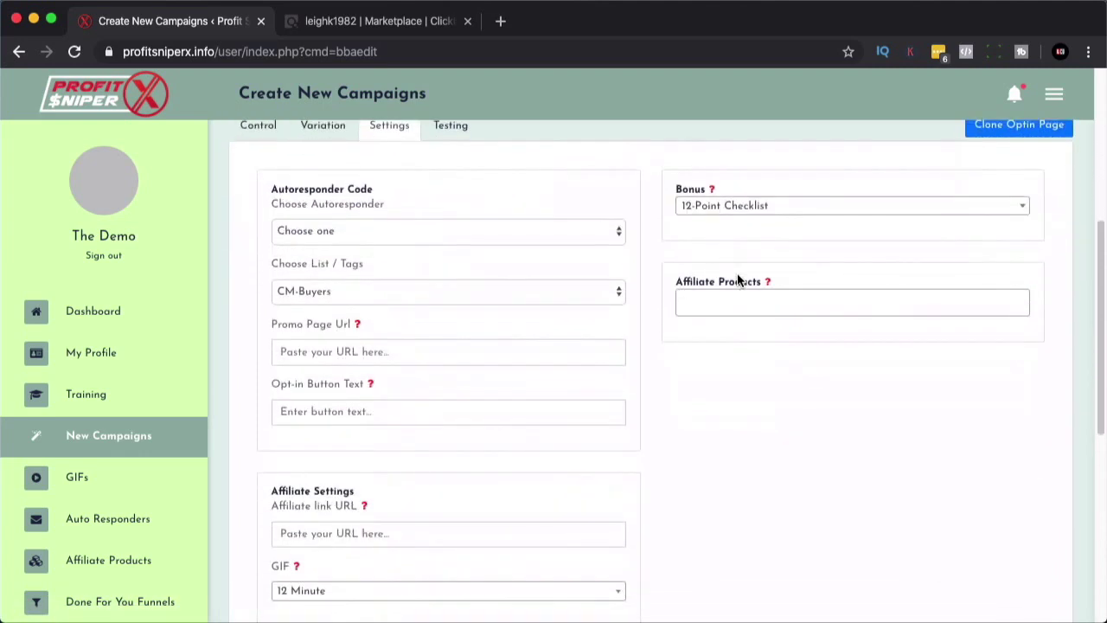
scroll(738, 277, "down", 1)
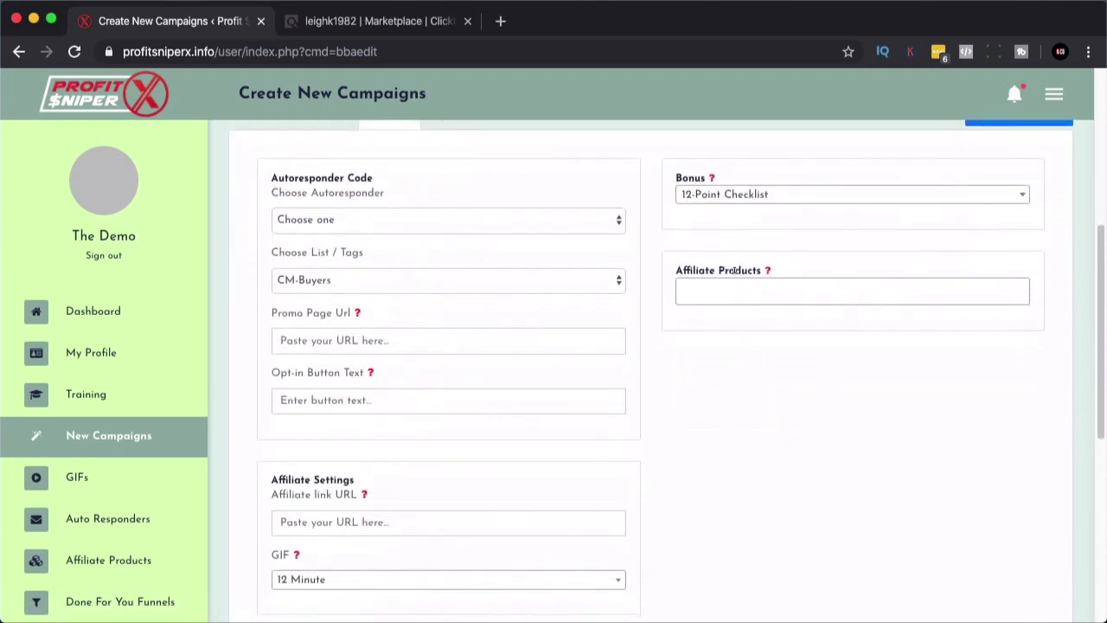
scroll(484, 363, "down", 3)
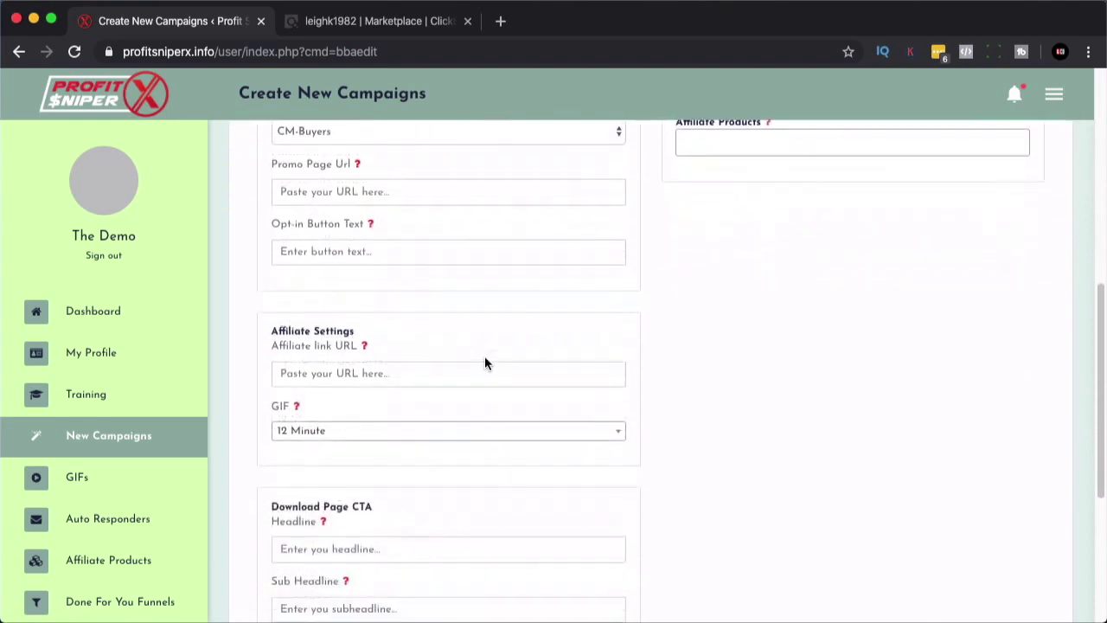
scroll(484, 361, "down", 1)
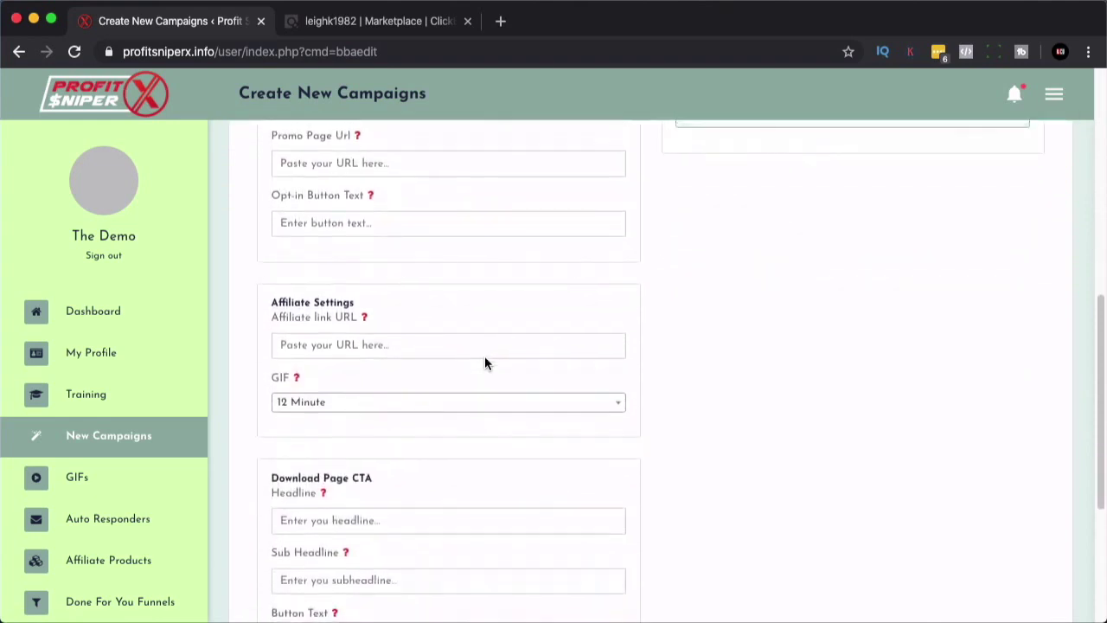
scroll(484, 363, "down", 3)
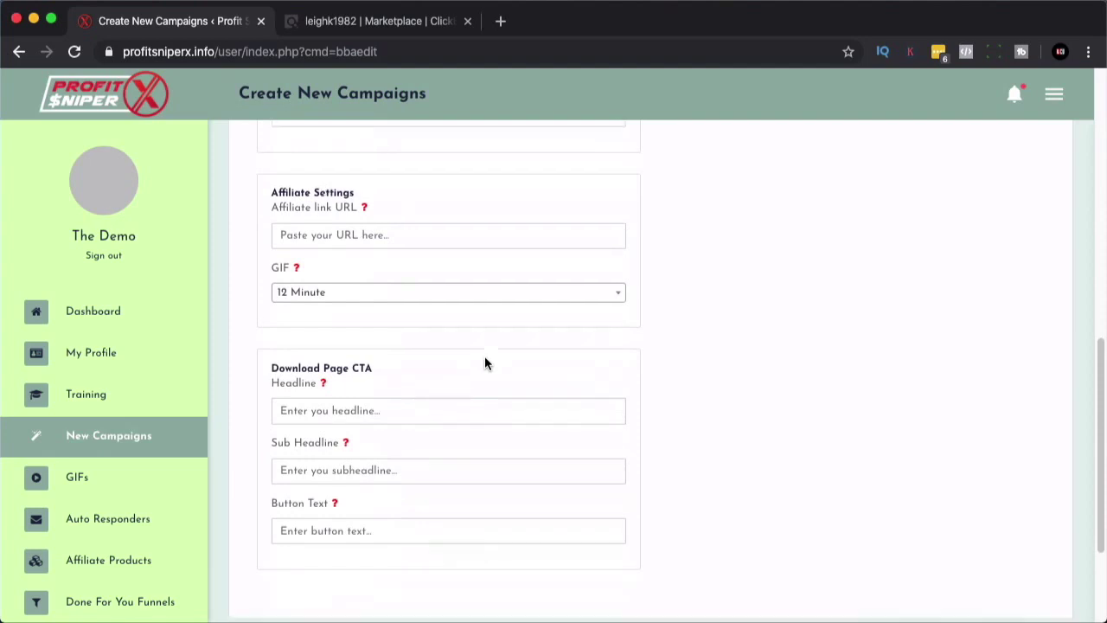
scroll(485, 363, "up", 8)
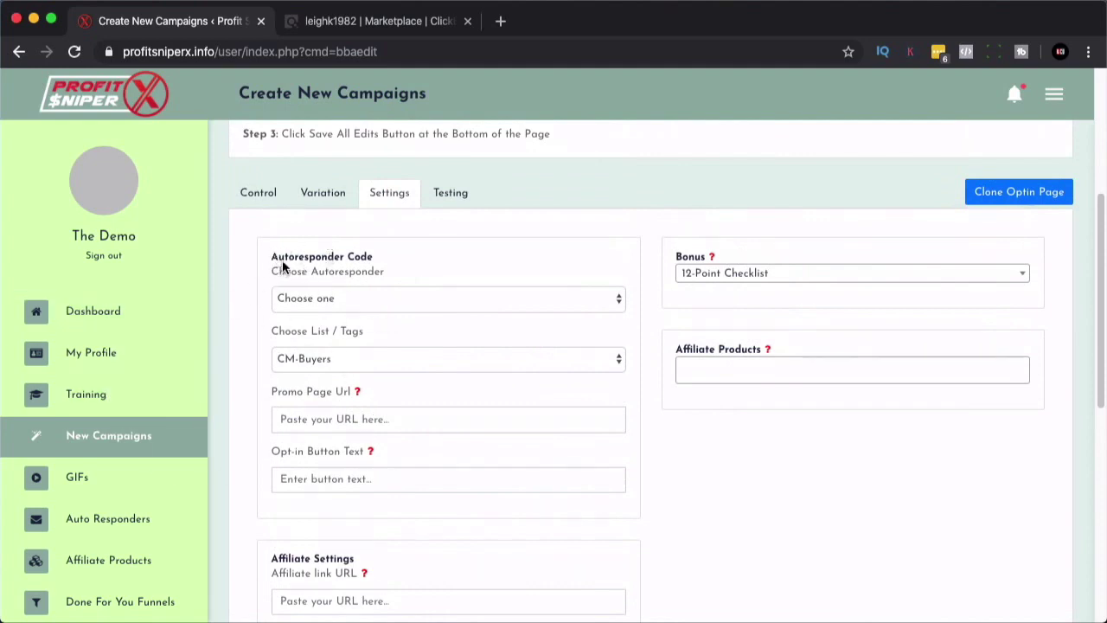
left_click(476, 298)
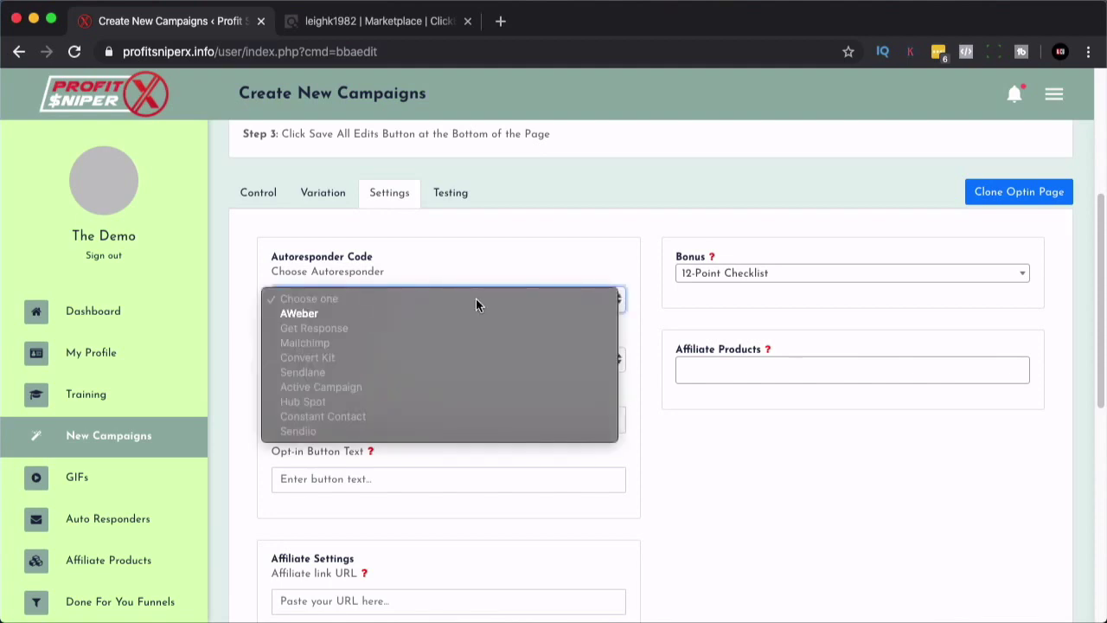
- Pick AWeber under Choose Autoresponder and 'The Test' under Choose List / Tags
left_click(324, 314)
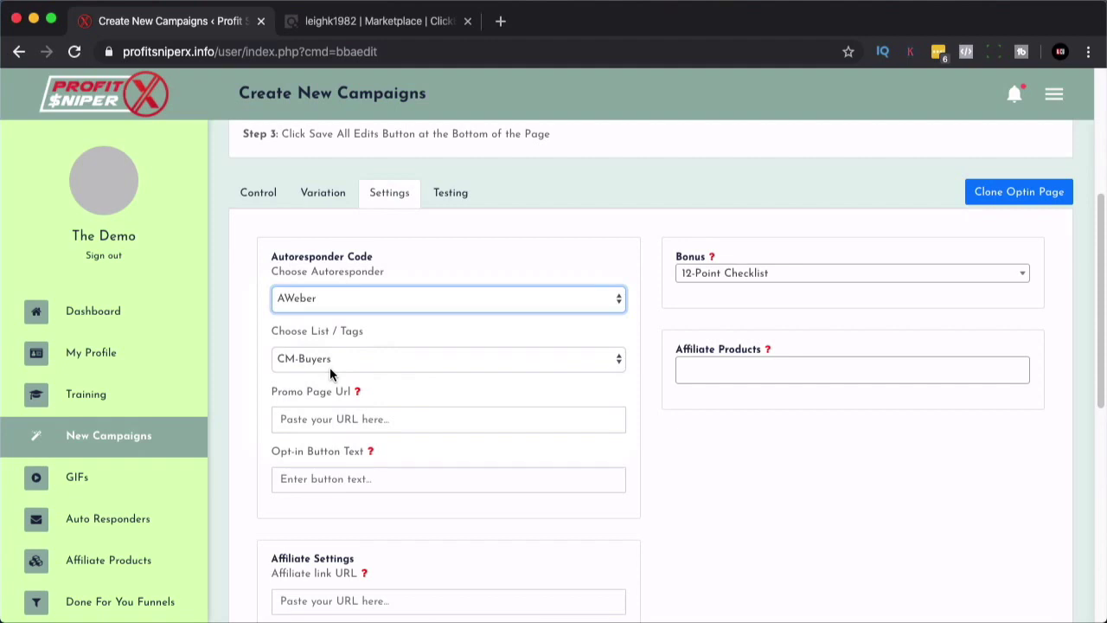
left_click(334, 294)
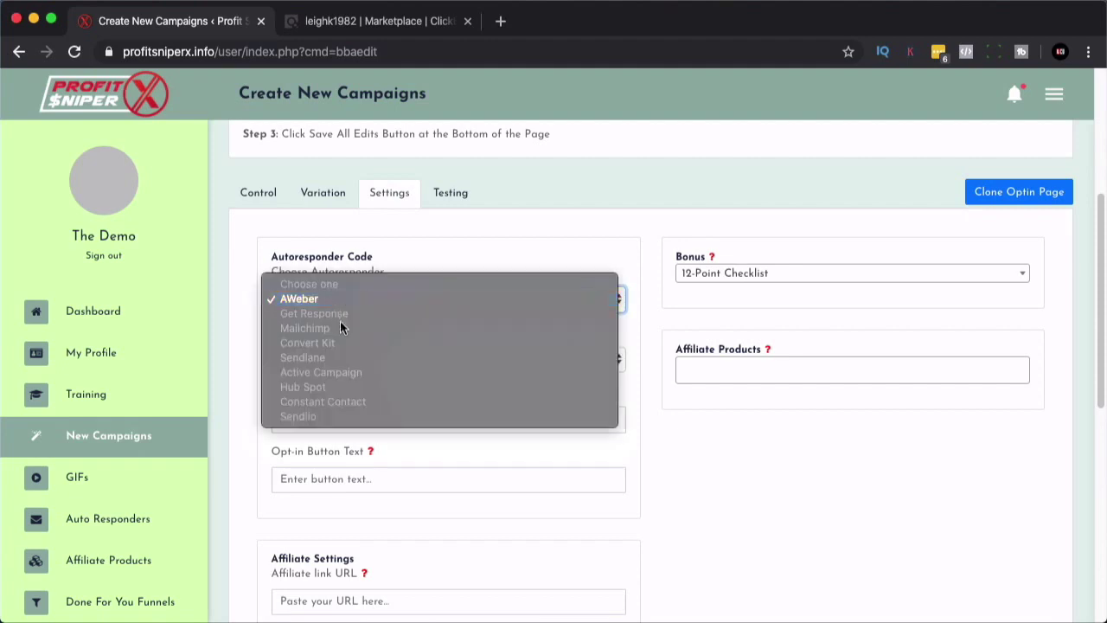
left_click(460, 249)
left_click(387, 361)
scroll(378, 478, "down", 1)
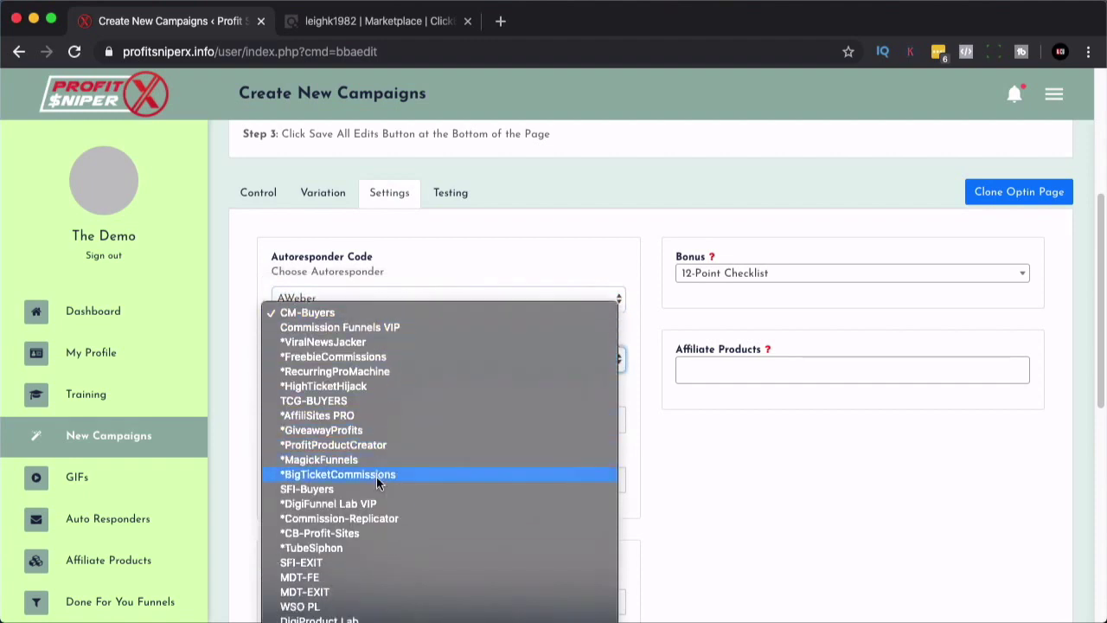
scroll(377, 478, "down", 4)
left_click(372, 492)
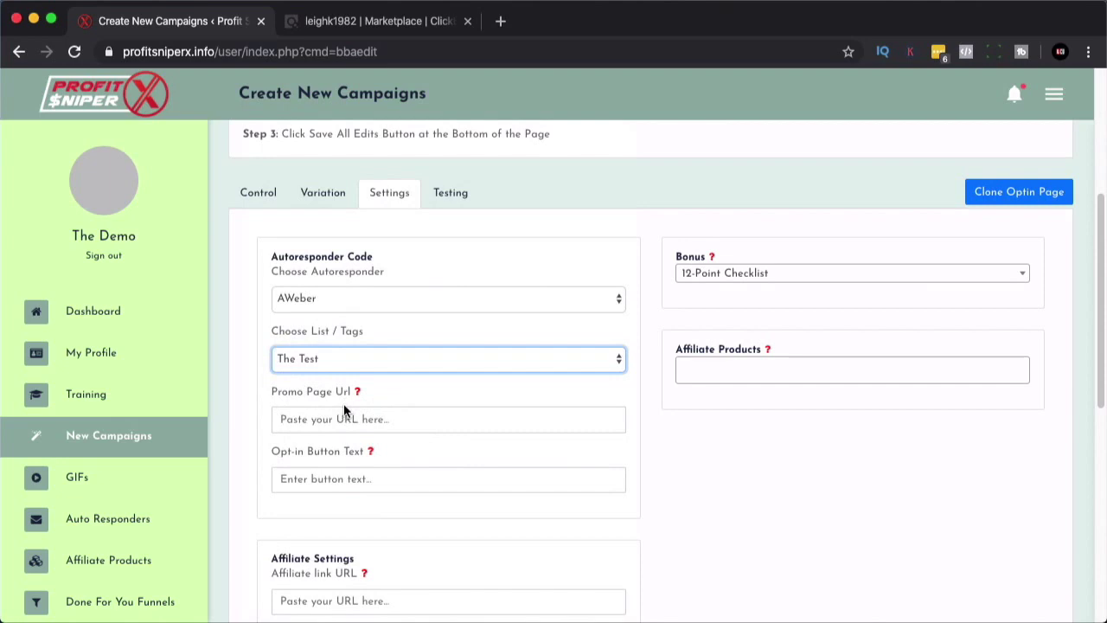
- Enter 'Get Access Now' as the opt-in button text
left_click(355, 480)
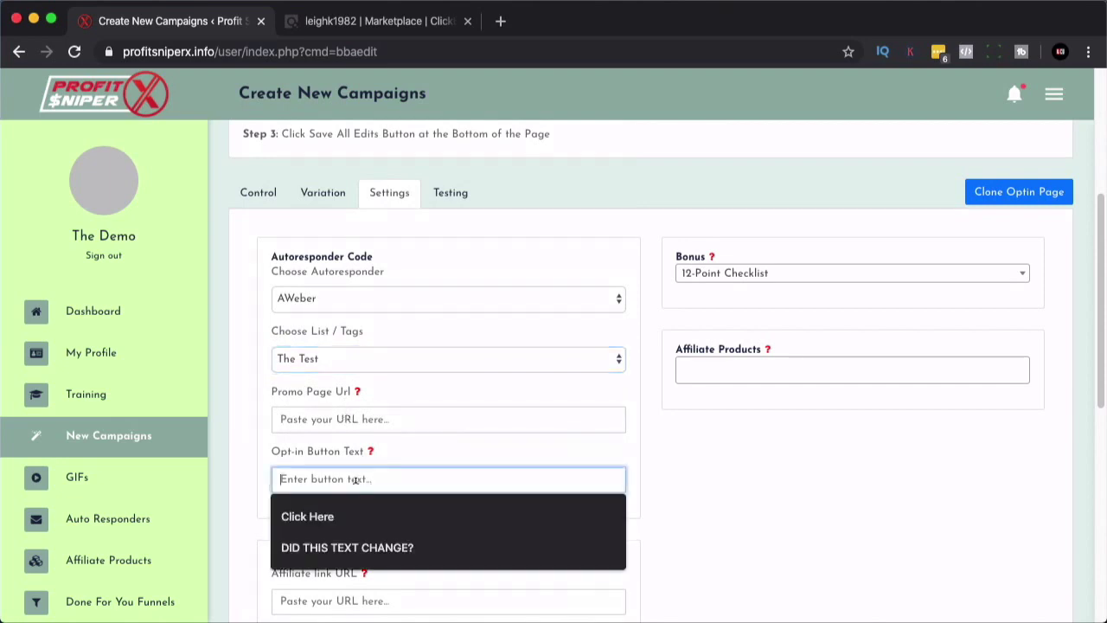
type("Get A")
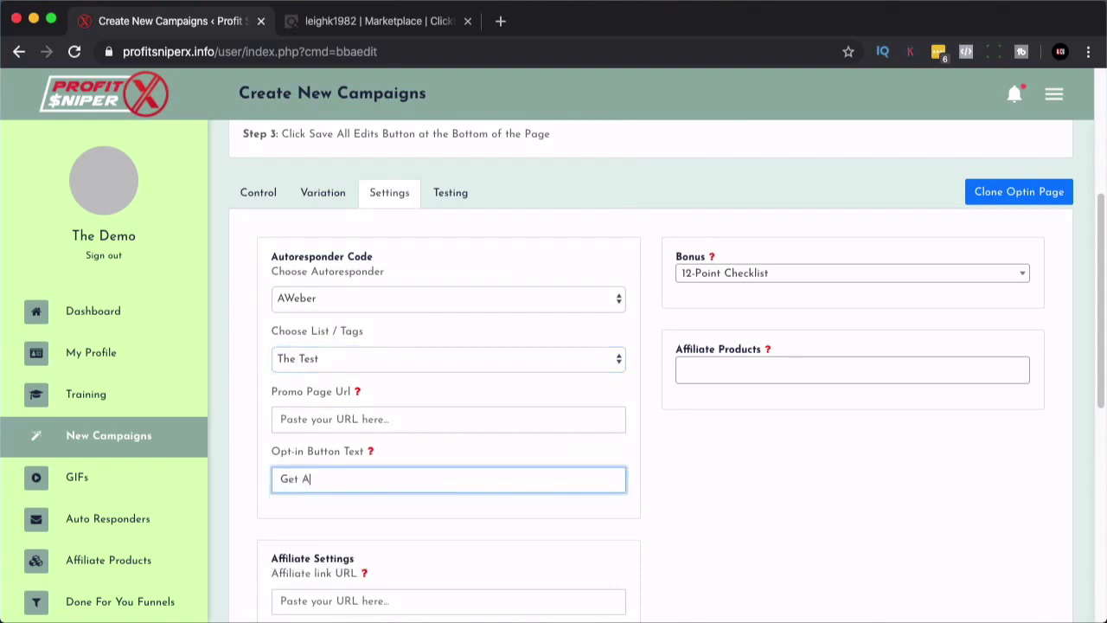
type("ccess Now")
scroll(380, 519, "down", 1)
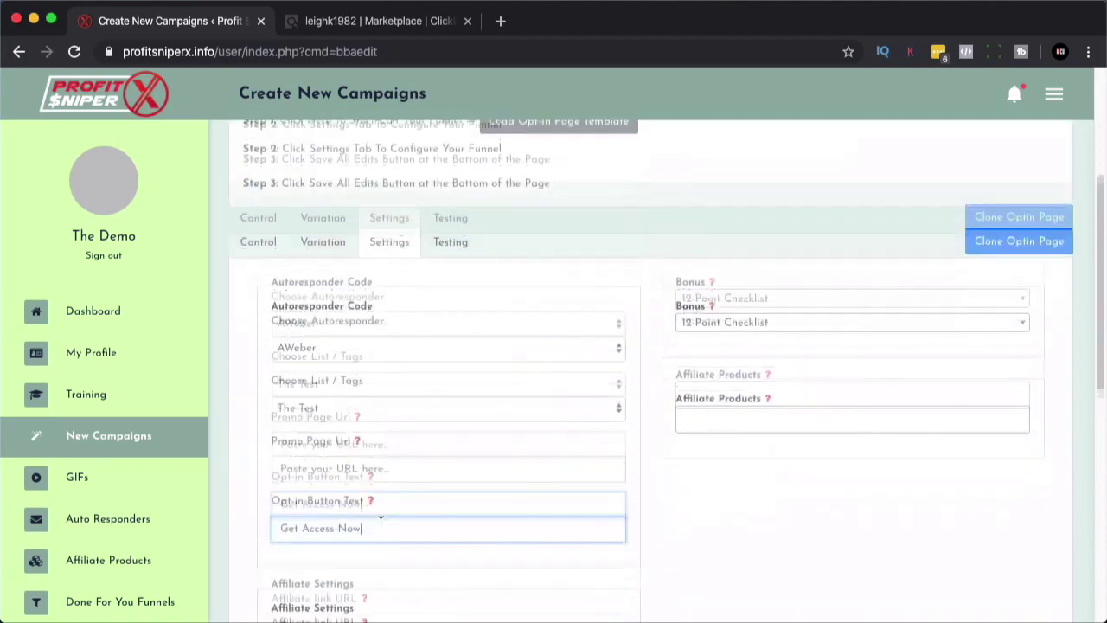
scroll(379, 519, "down", 4)
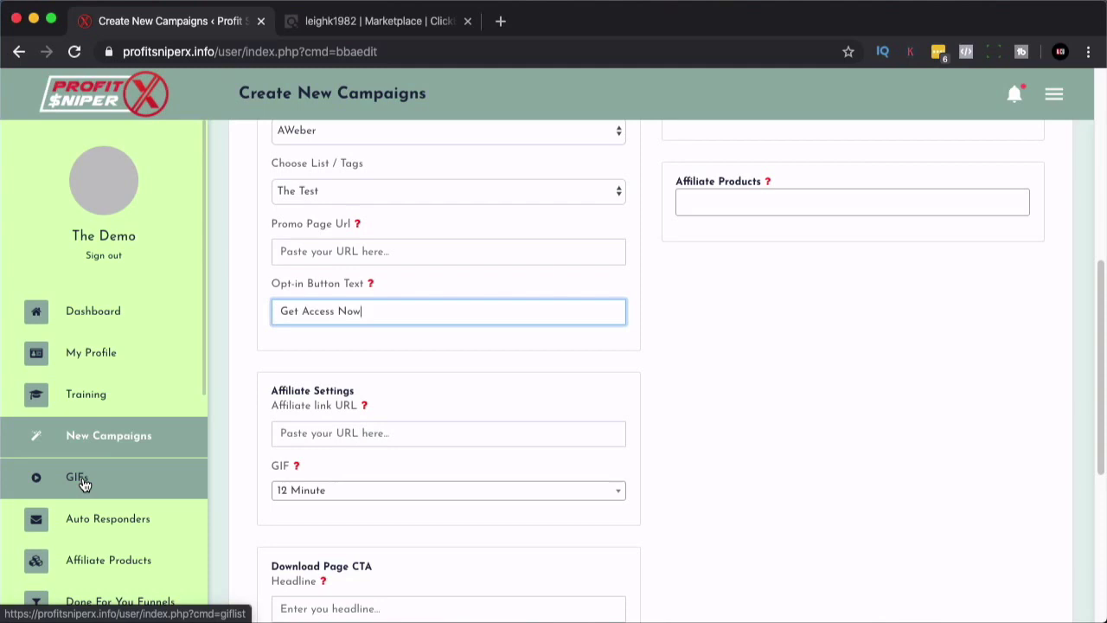
- Keep '12 Minute' as the GIF and switch to the ClickBank marketplace listings
left_click(330, 491)
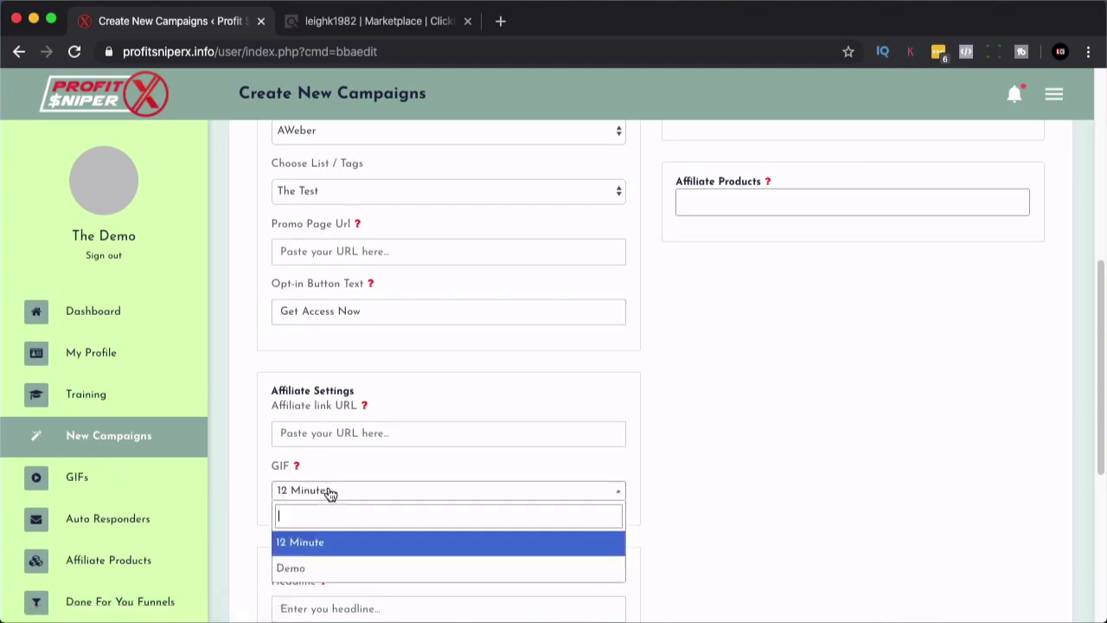
left_click(304, 541)
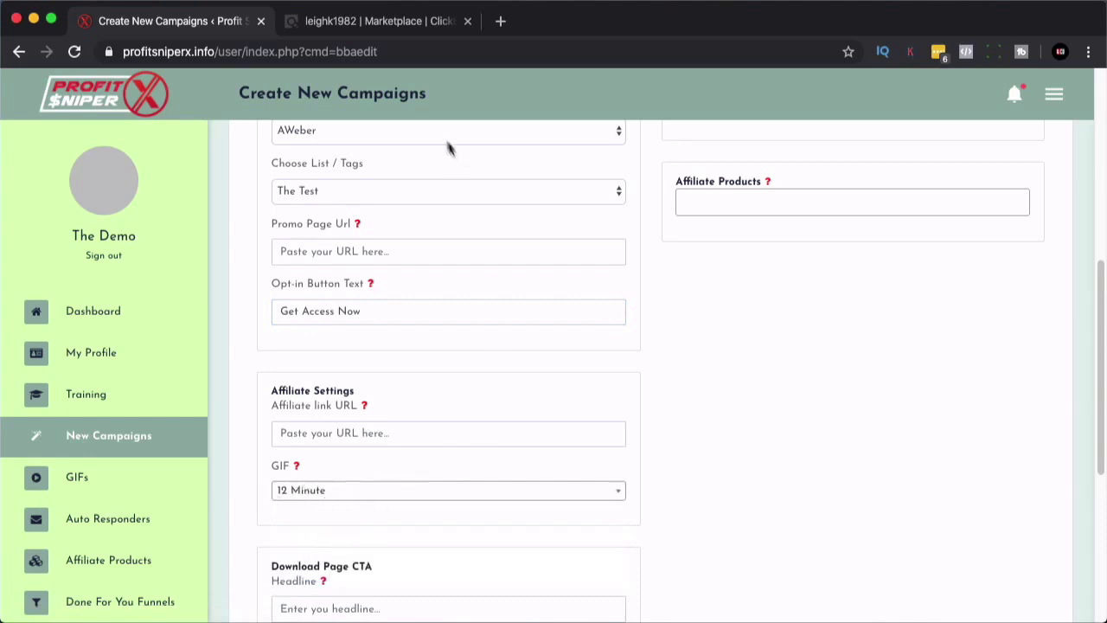
left_click(350, 22)
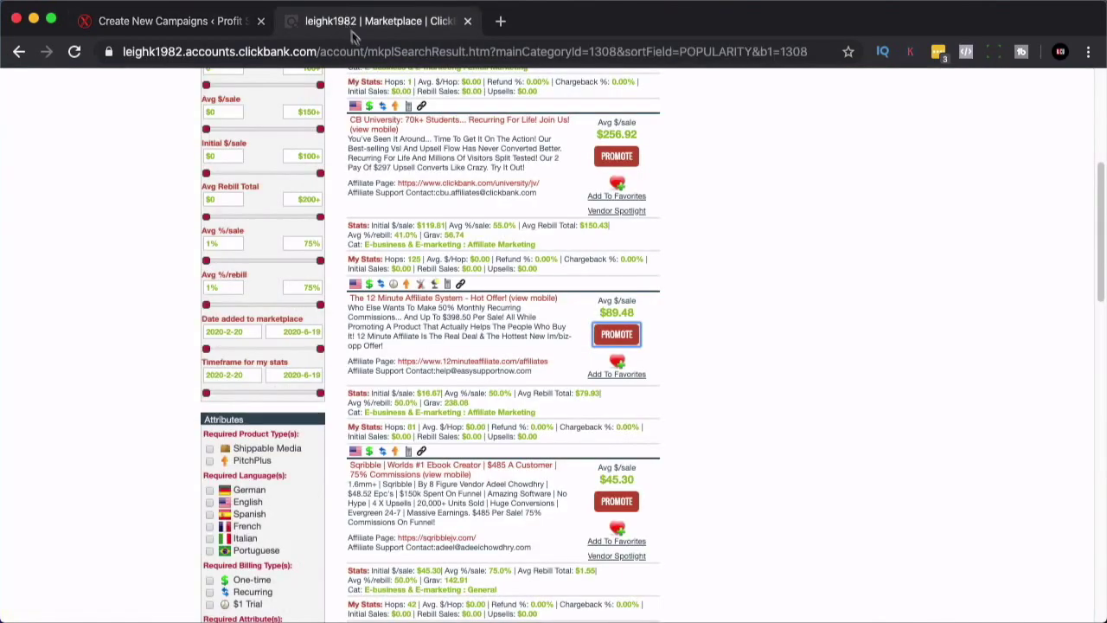
- Promote The 12 Minute Affiliate System, copy its generated HopLink, and return to the campaign form
scroll(588, 173, "down", 1)
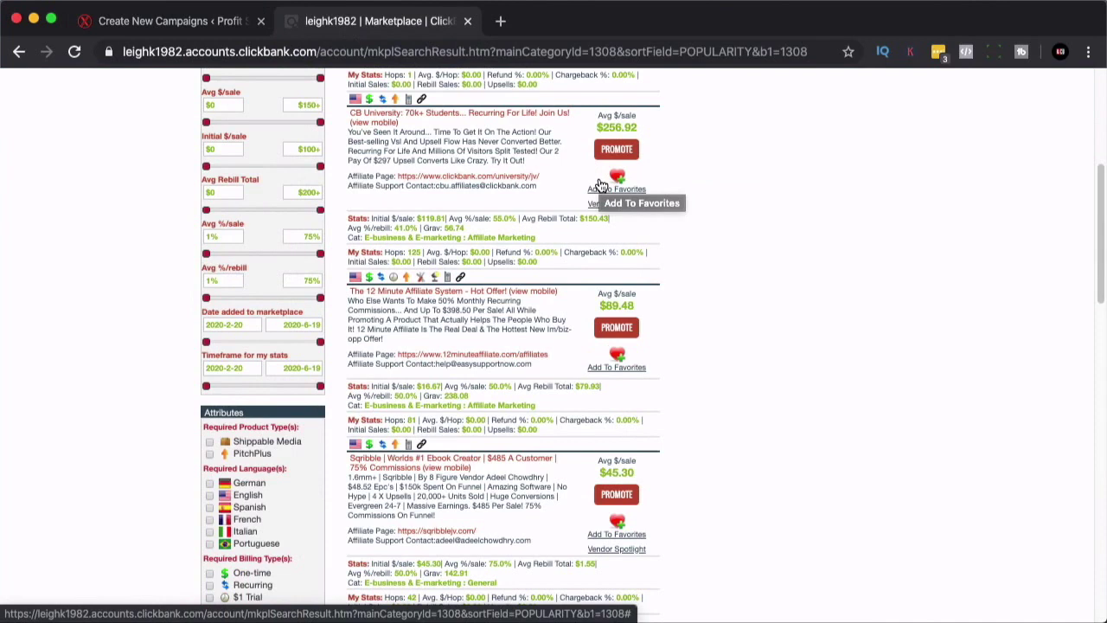
left_click(613, 338)
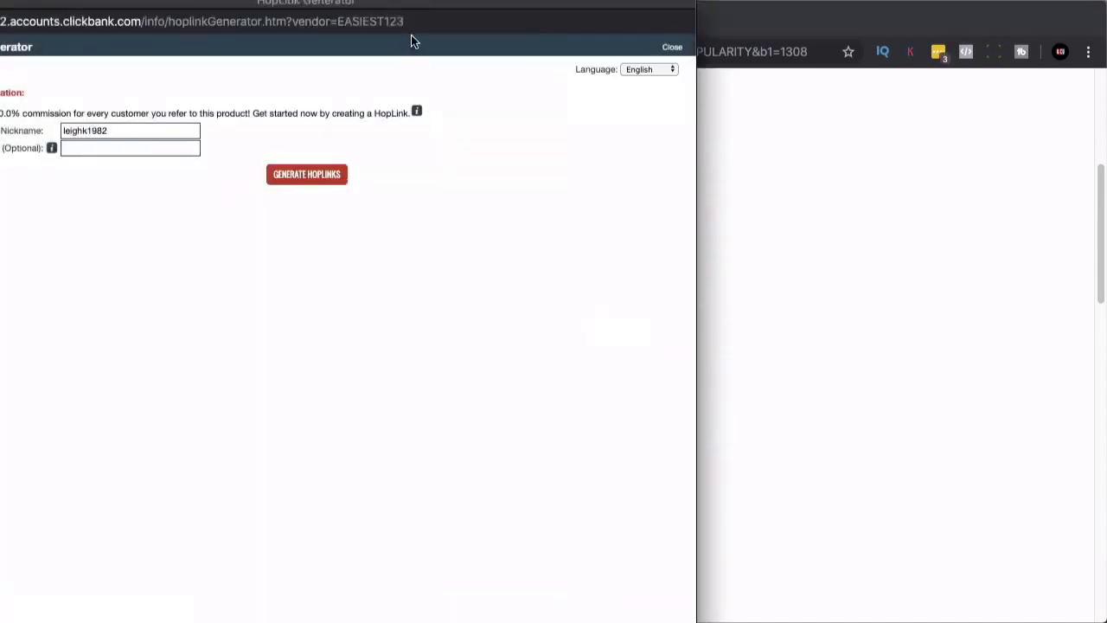
left_click(684, 347)
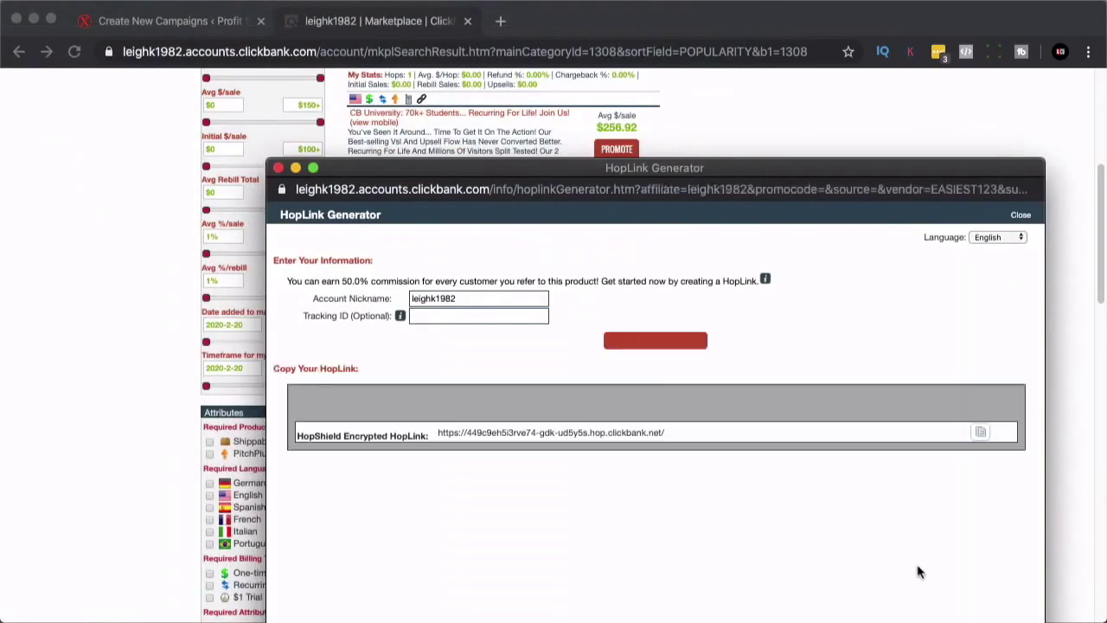
left_click(982, 441)
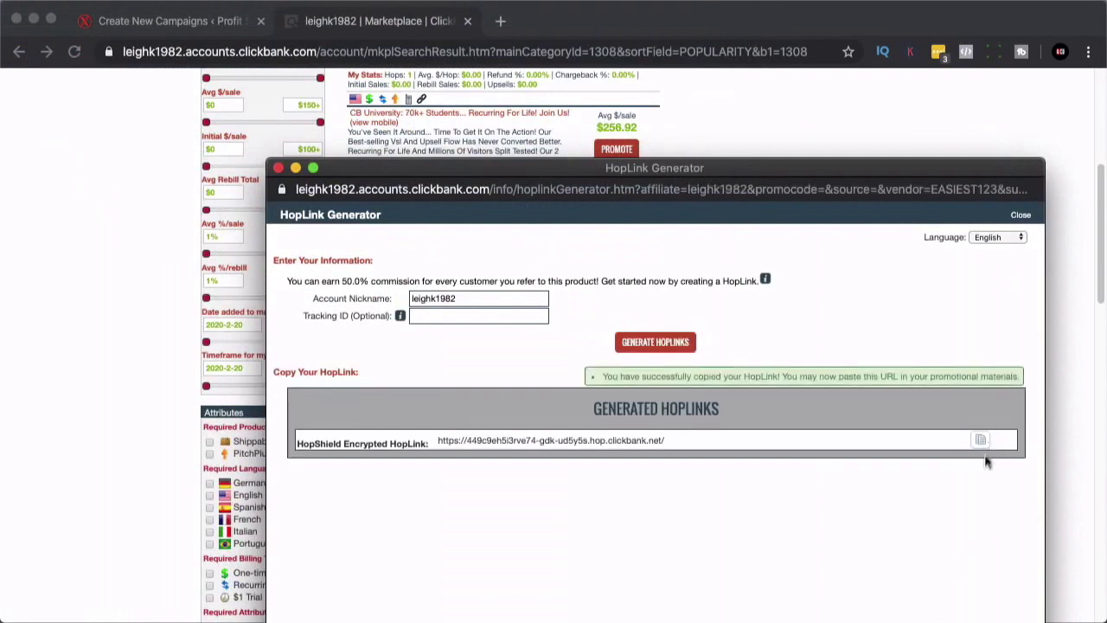
left_click(278, 169)
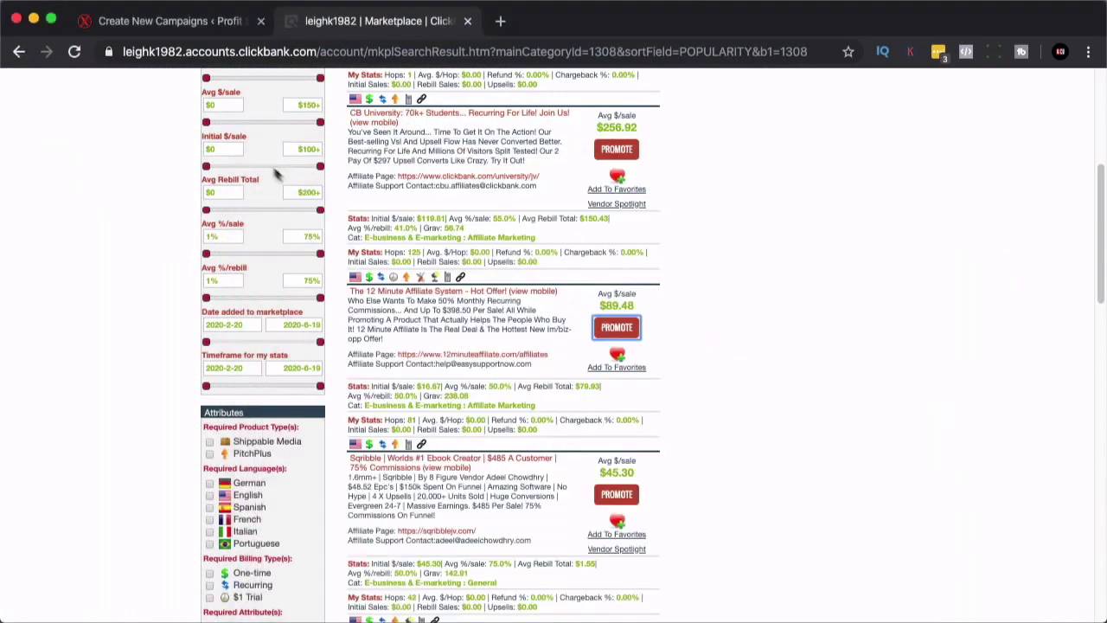
left_click(184, 25)
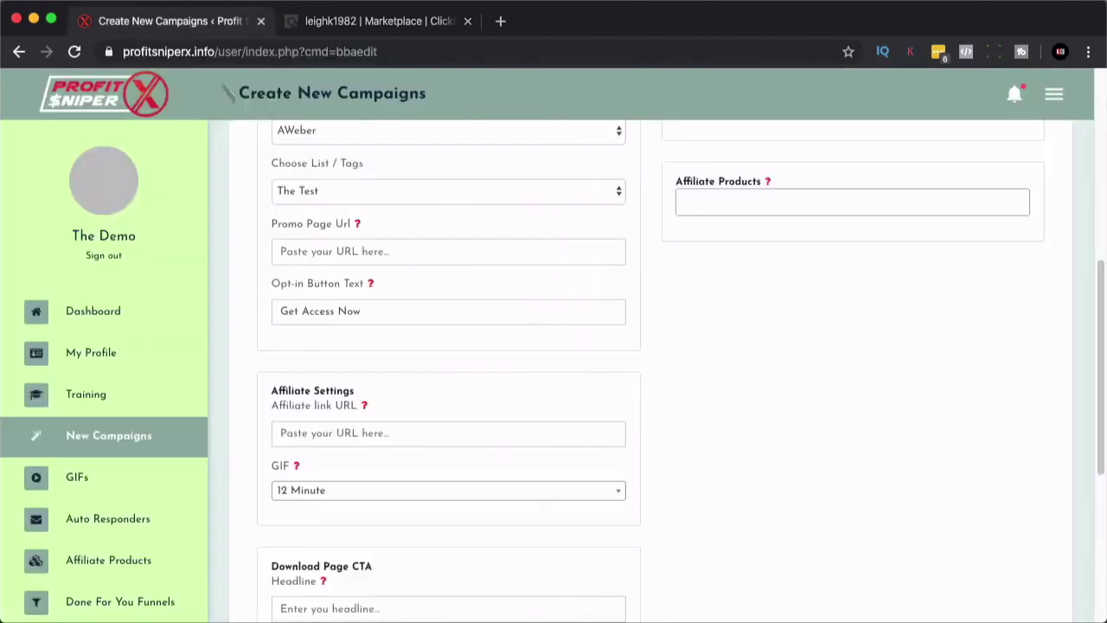
- Paste the copied ClickBank HopLink as the affiliate link URL and scroll to Download Page CTA
left_click(313, 434)
key("super+v")
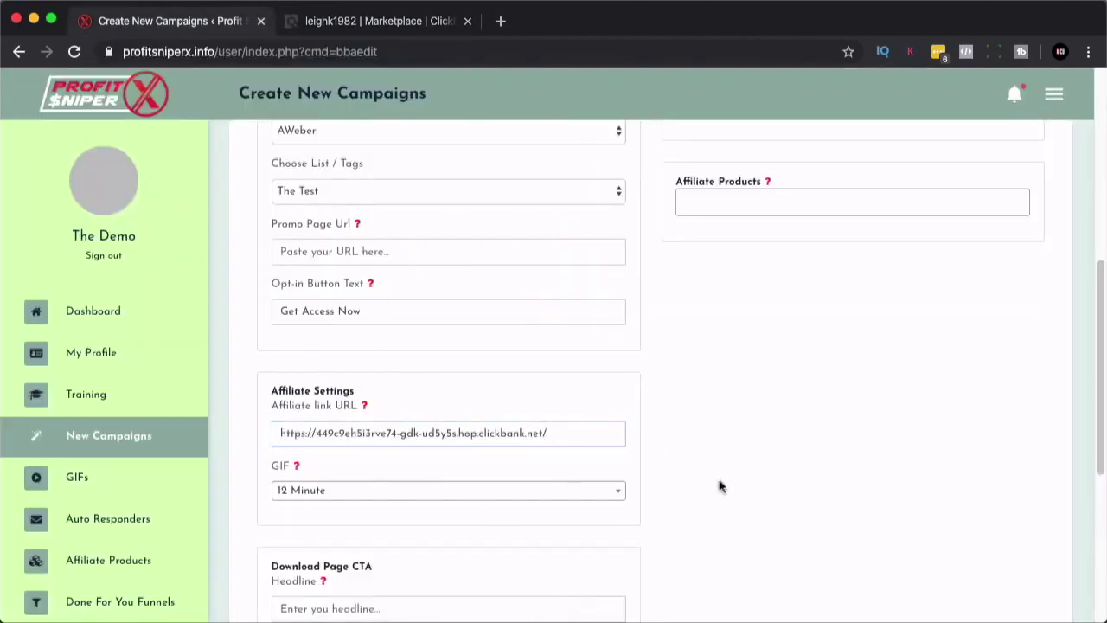
scroll(471, 411, "down", 5)
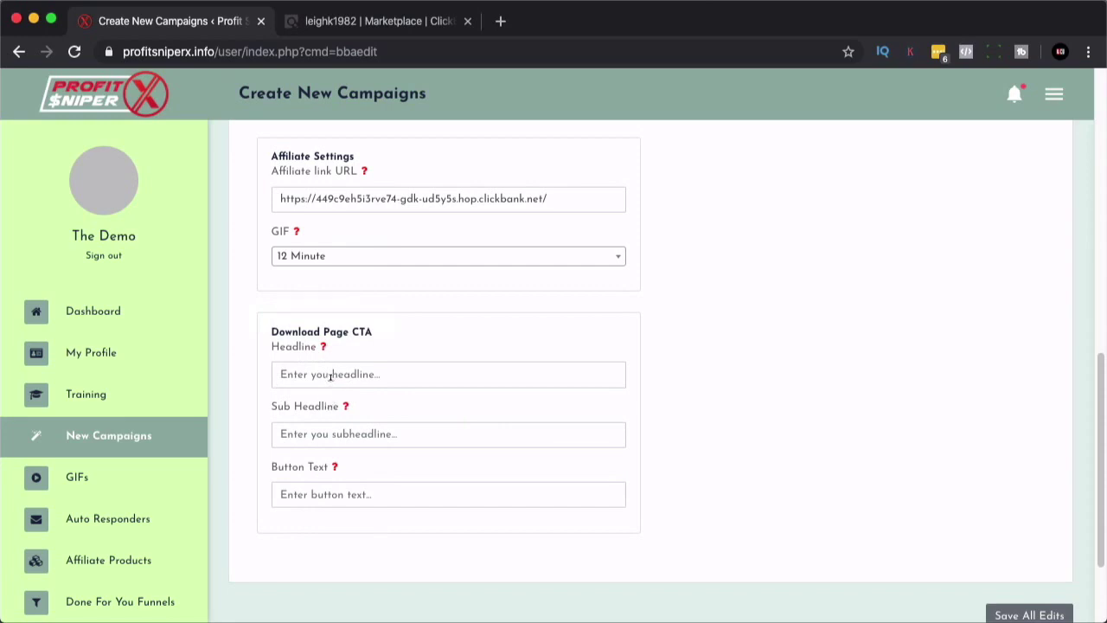
left_click(334, 373)
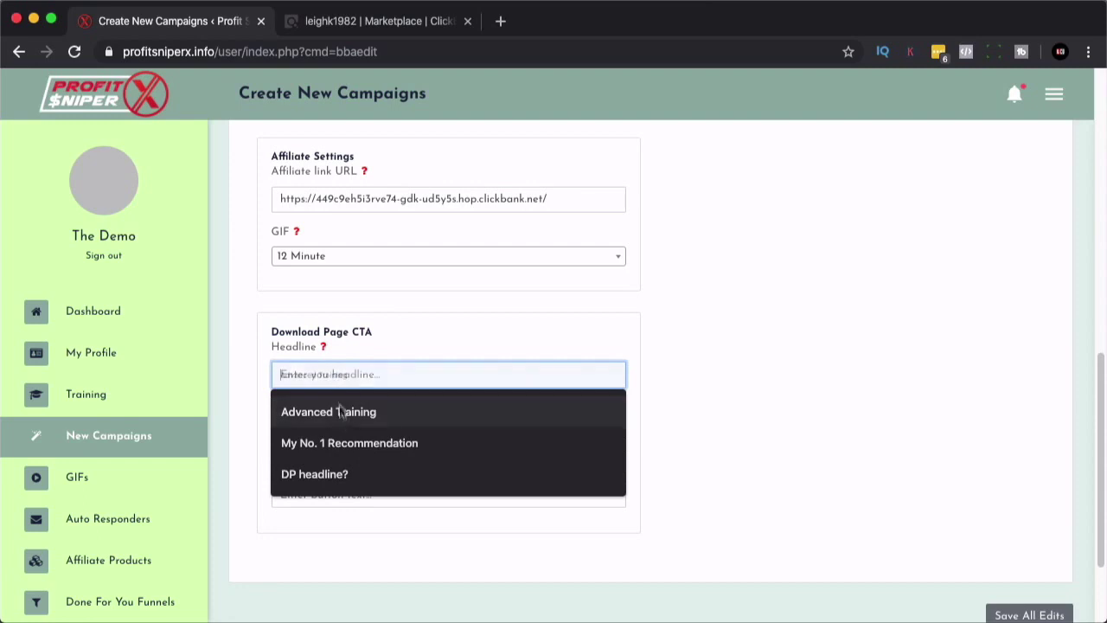
- Set the download CTA headline 'My No. 1 Recommendation', an advanced-training sub headline, and 'Watch Now' button text
left_click(342, 441)
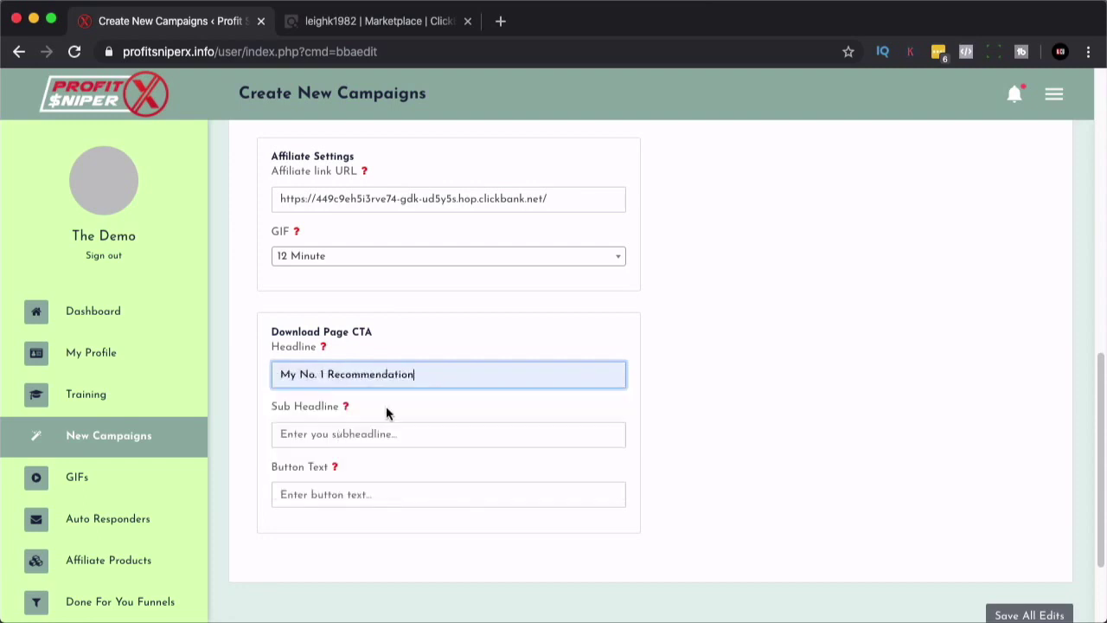
left_click(348, 437)
left_click(356, 471)
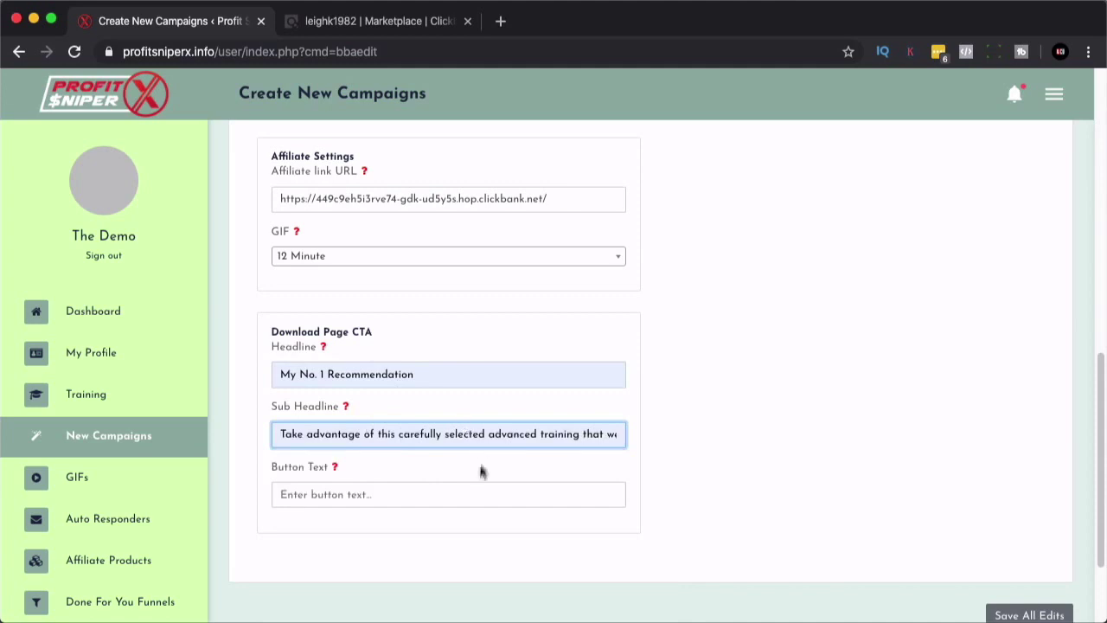
left_click(361, 489)
left_click(352, 526)
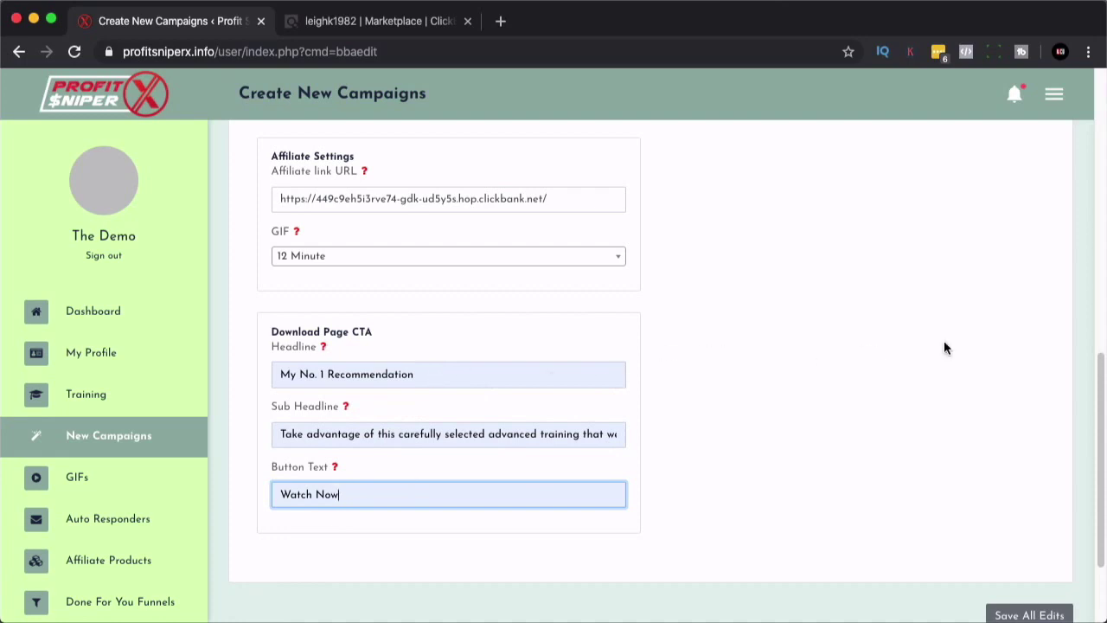
scroll(944, 348, "up", 10)
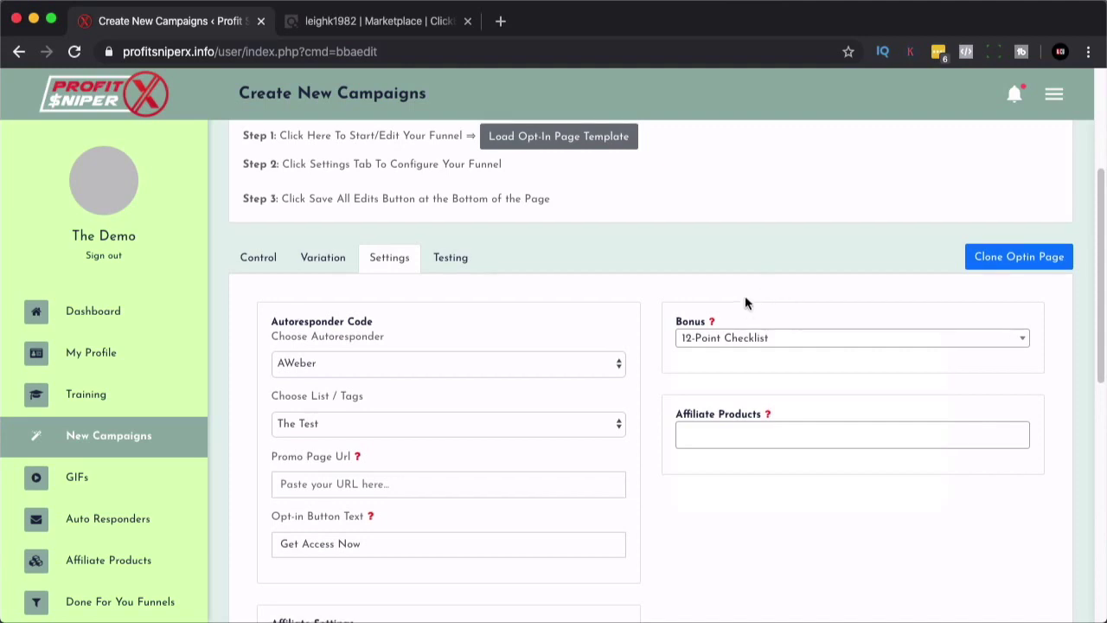
- Search 'cli' in the Bonus list and choose Clickbank Mastermind
left_click(808, 341)
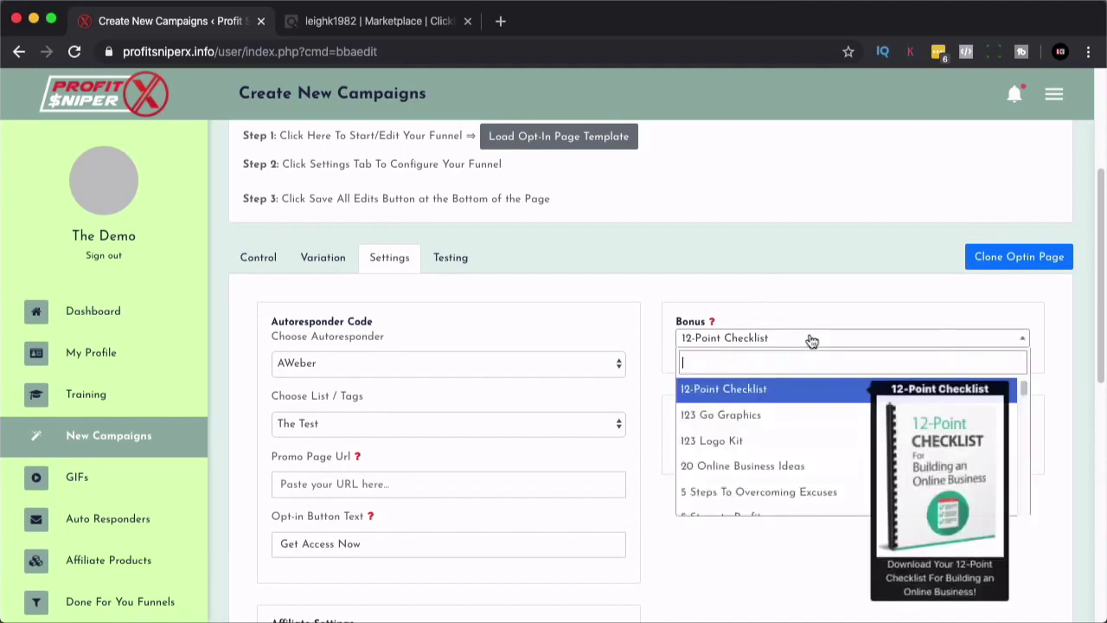
mouse_move(1024, 389)
left_mouse_down()
mouse_move(1028, 410)
mouse_move(1029, 390)
left_mouse_up()
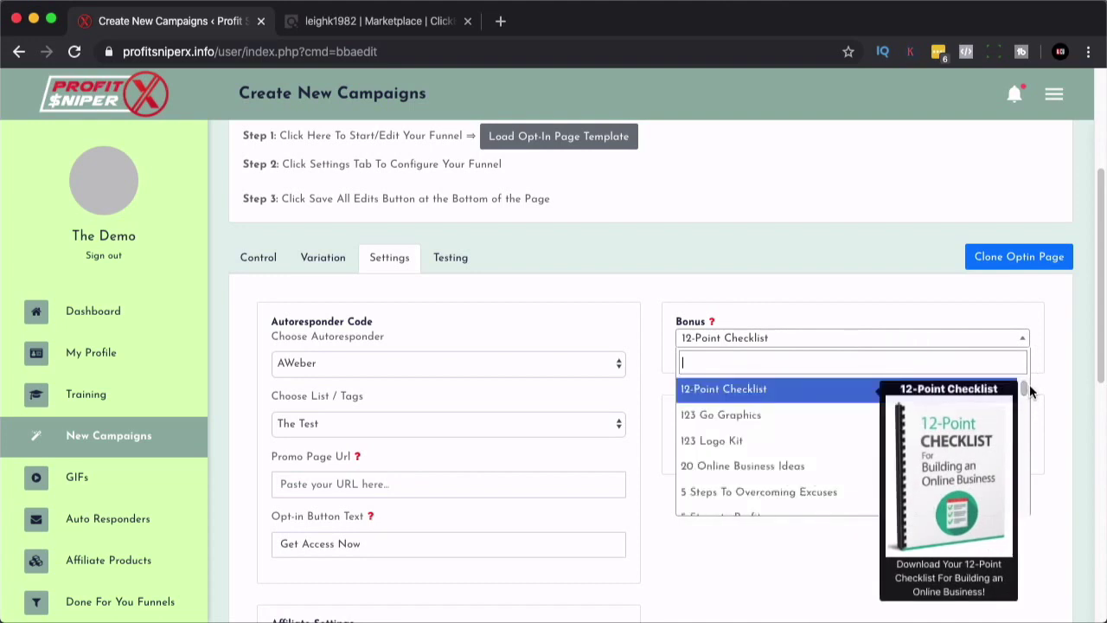
type("c")
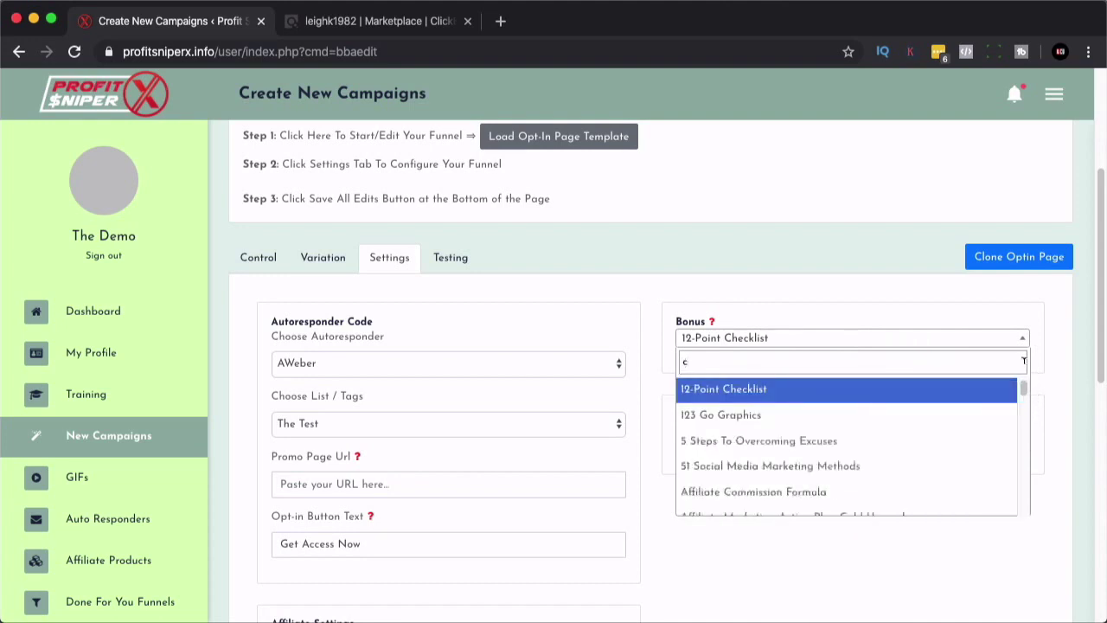
type("li")
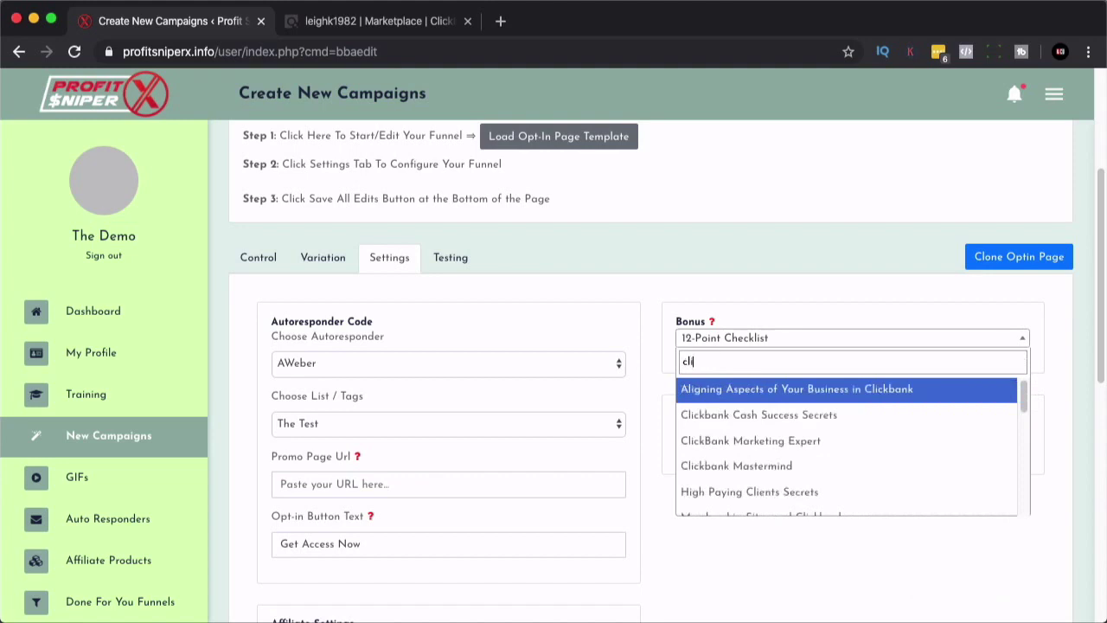
left_click(783, 467)
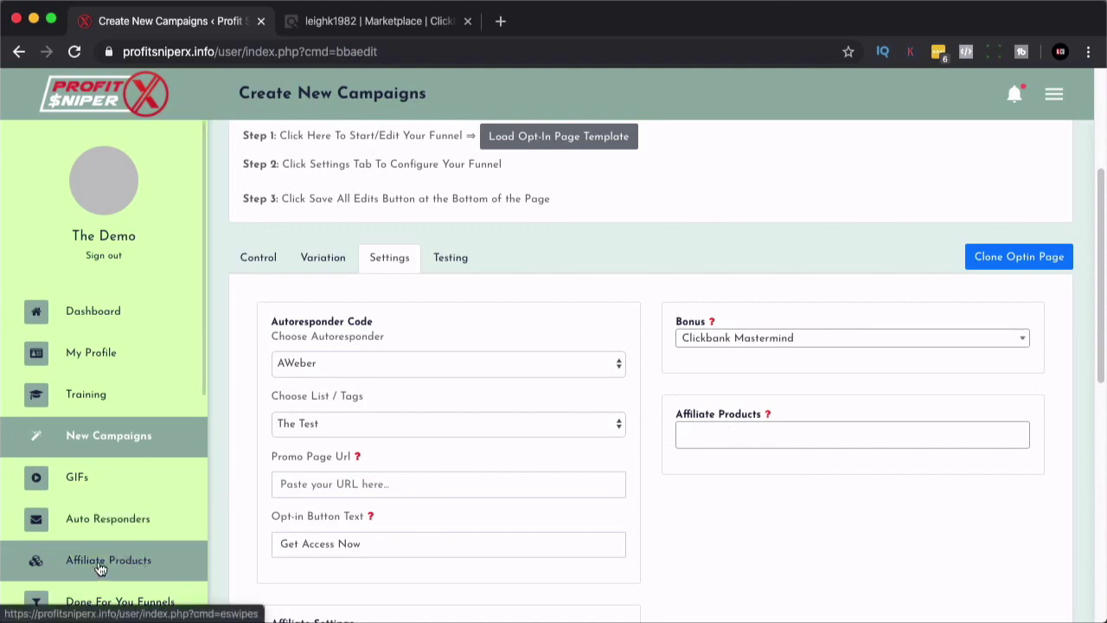
- Add Sqribble and Super Affiliate System as affiliate products
left_click(790, 426)
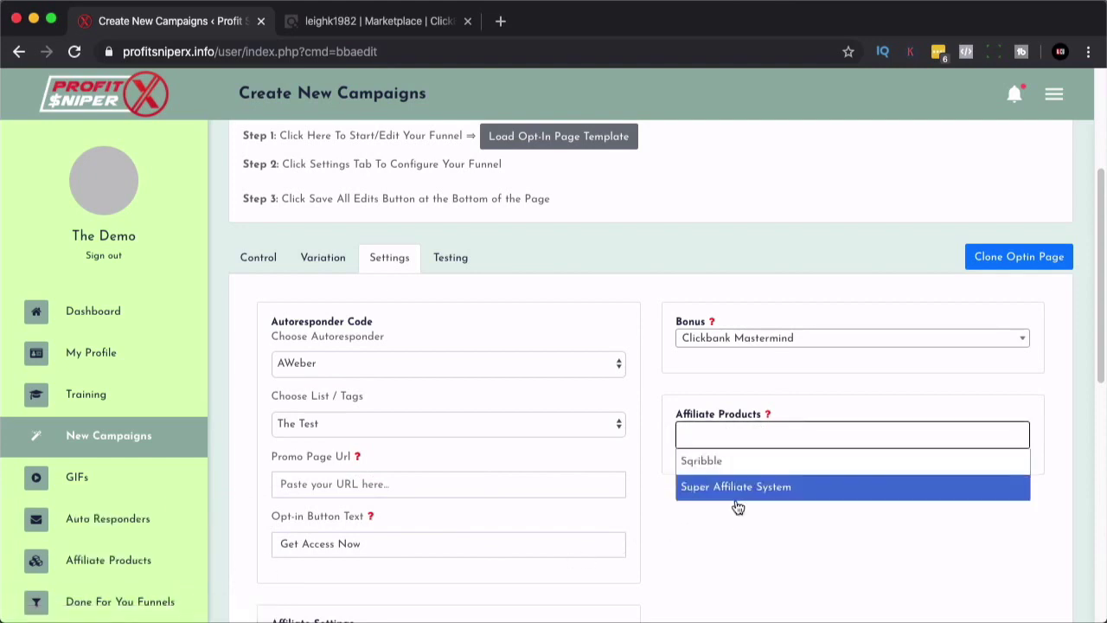
left_click(741, 464)
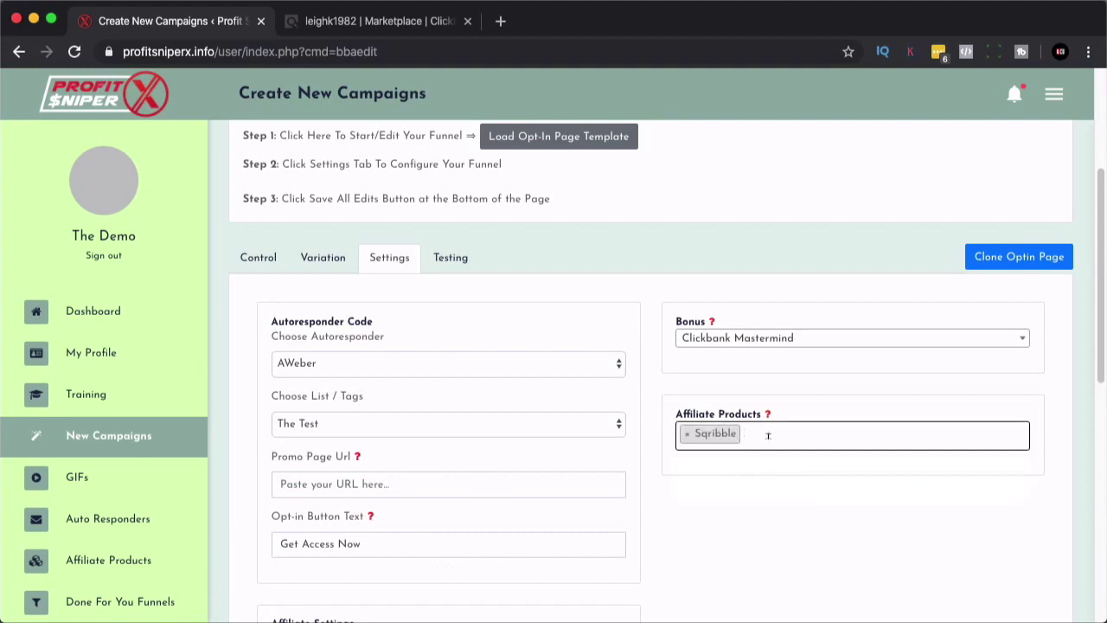
left_click(766, 435)
left_click(769, 489)
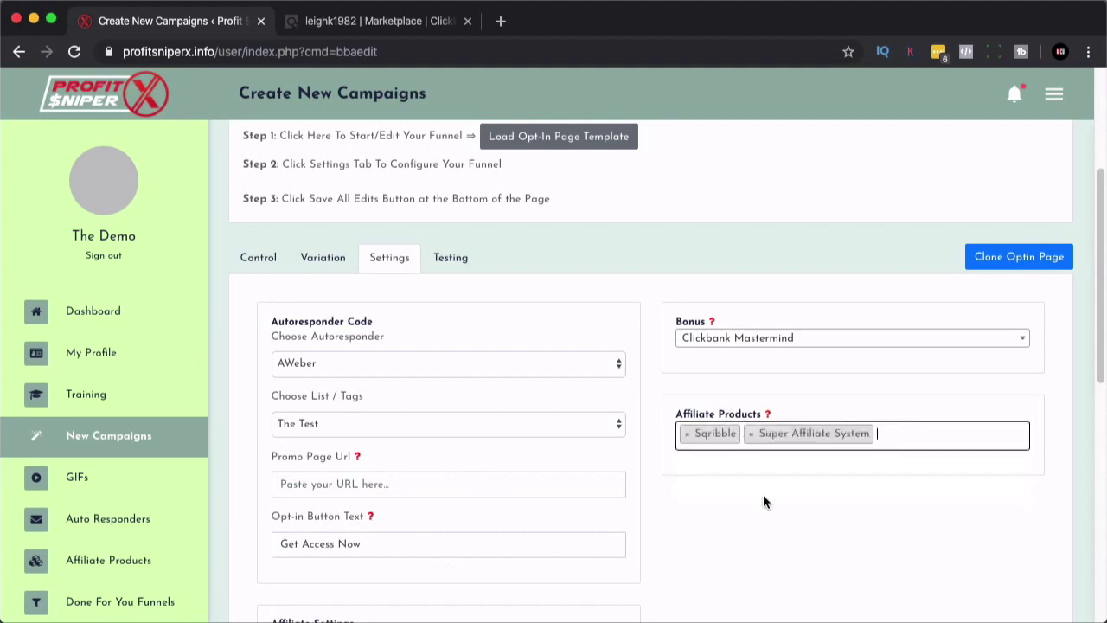
scroll(882, 508, "down", 3)
scroll(879, 509, "up", 3)
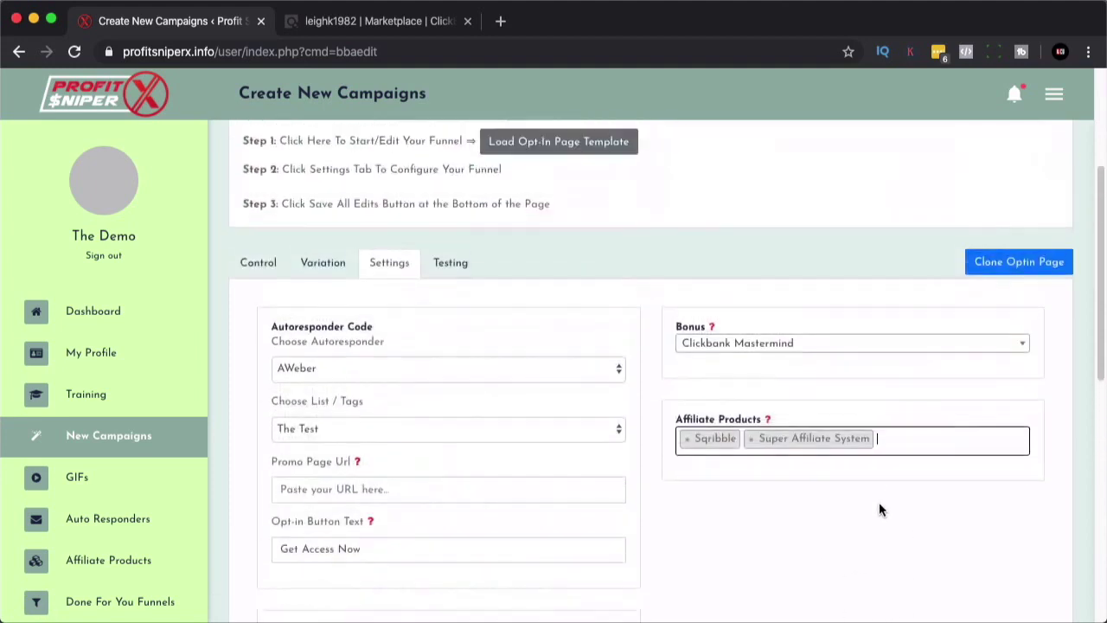
left_click(450, 267)
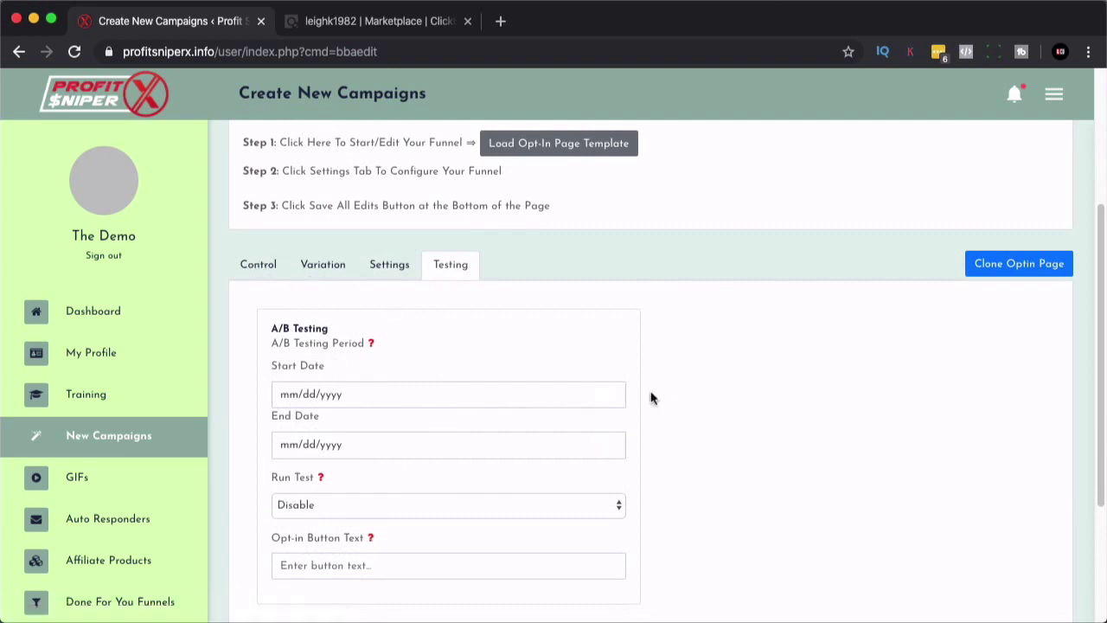
- Set the A/B test period to 06/19/2020–06/20/2020 and enable Run Test
scroll(661, 393, "down", 2)
scroll(662, 393, "down", 1)
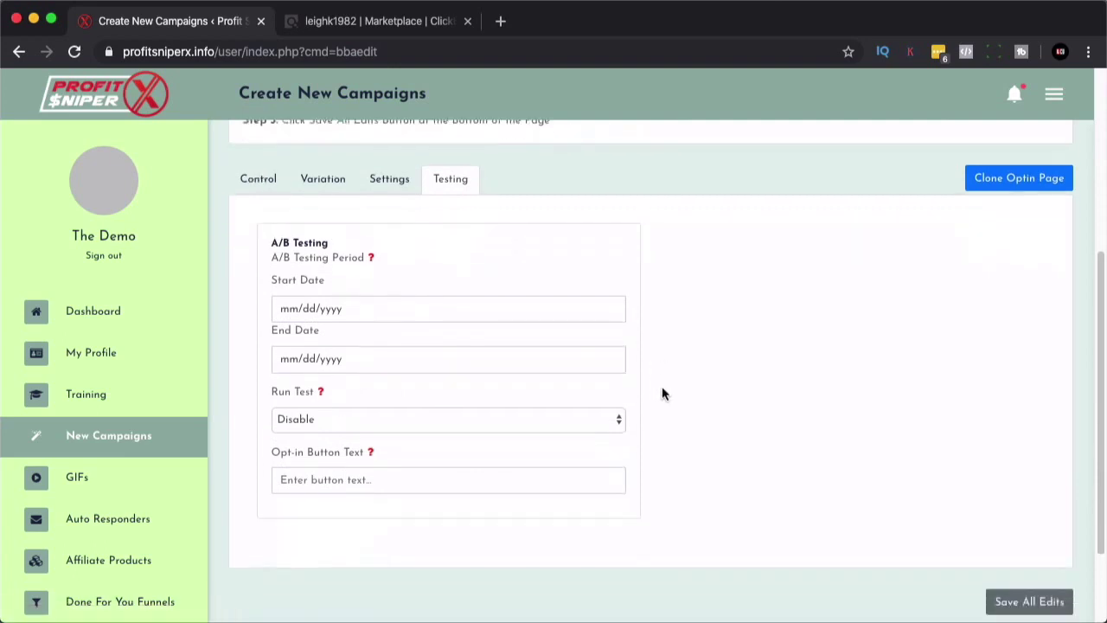
left_click(610, 311)
left_click(409, 408)
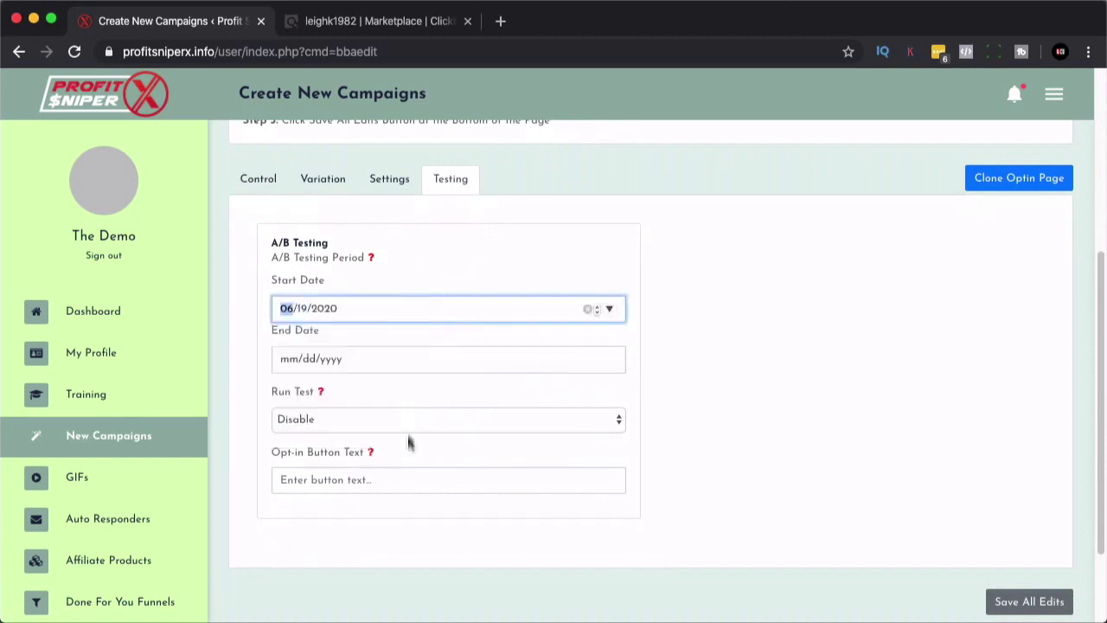
left_click(586, 364)
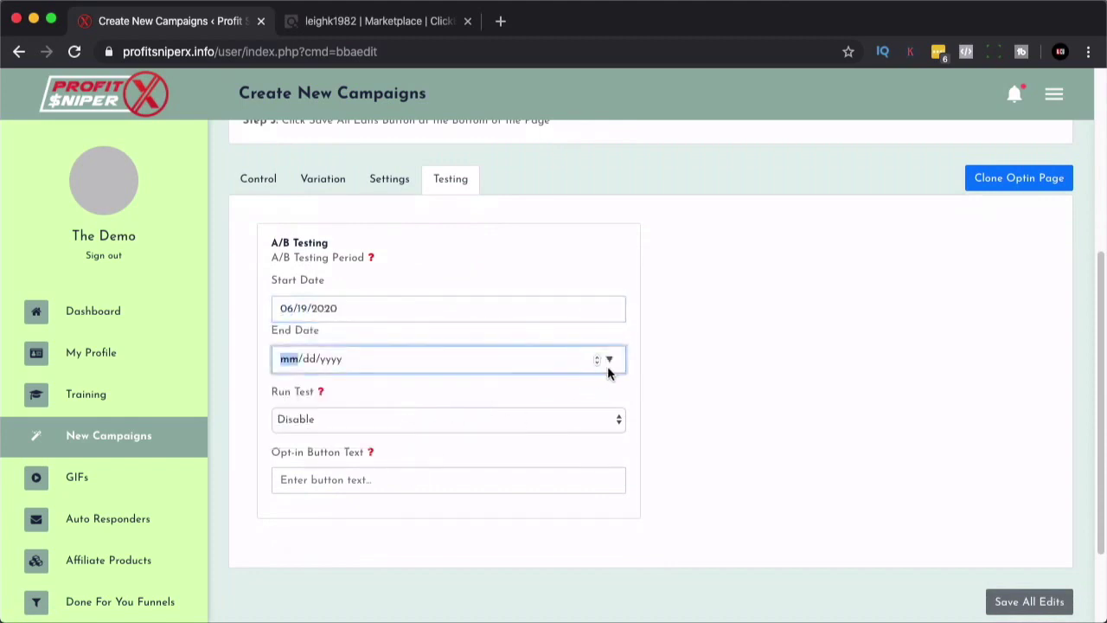
left_click(610, 365)
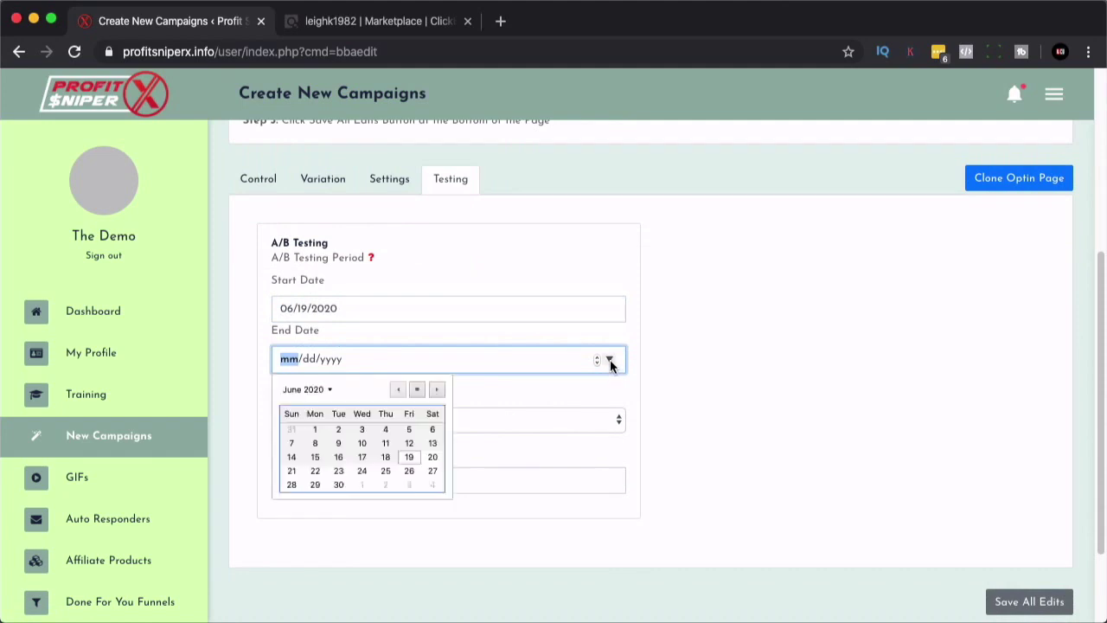
left_click(432, 458)
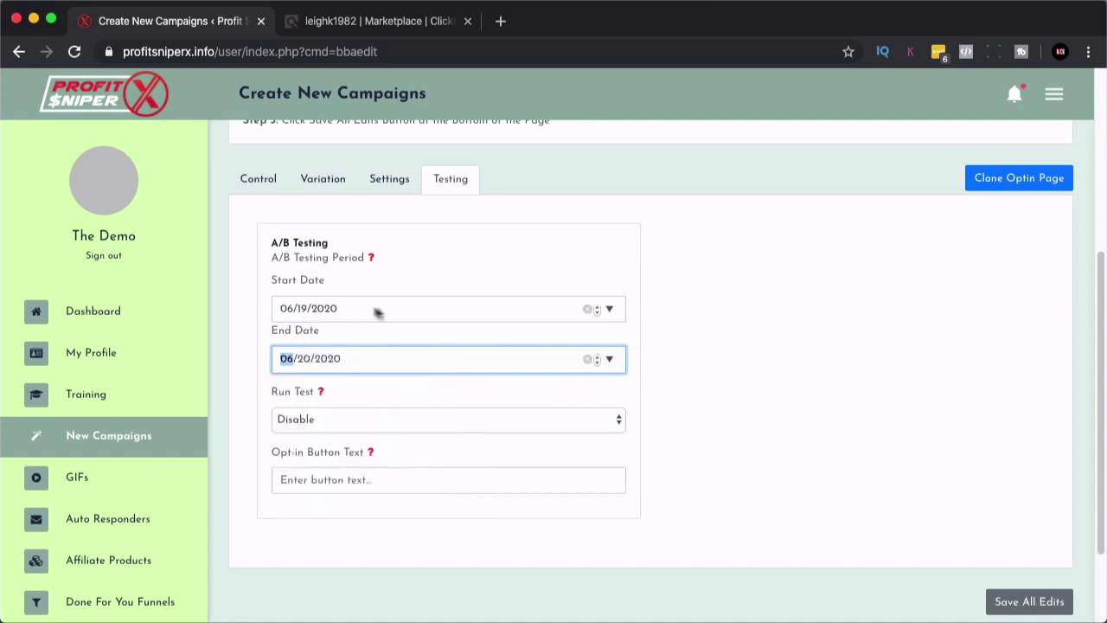
left_click(469, 415)
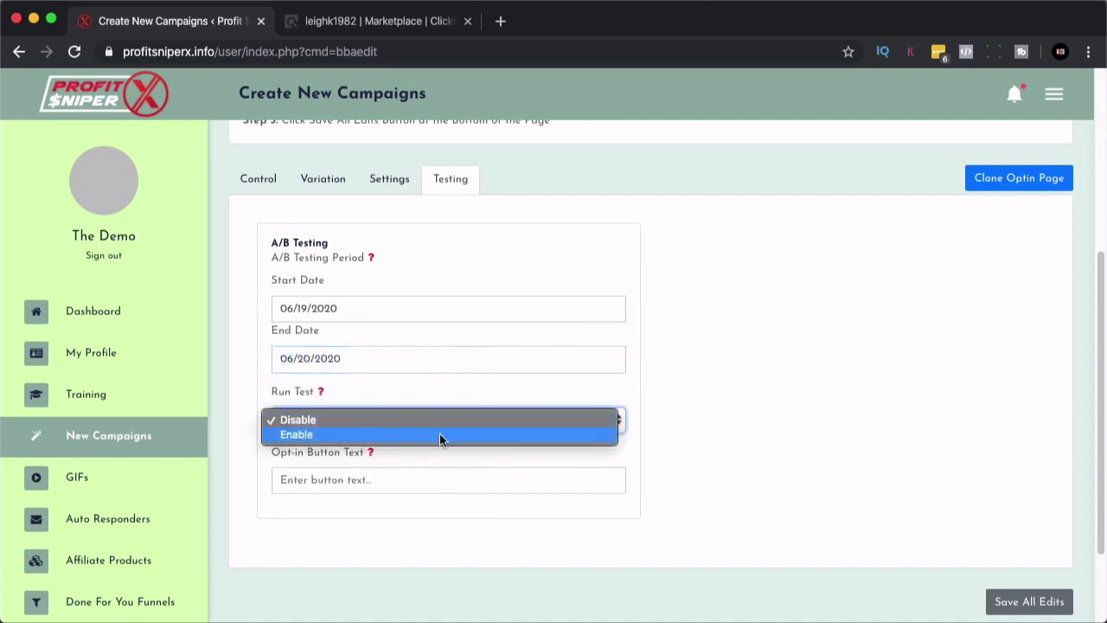
left_click(439, 432)
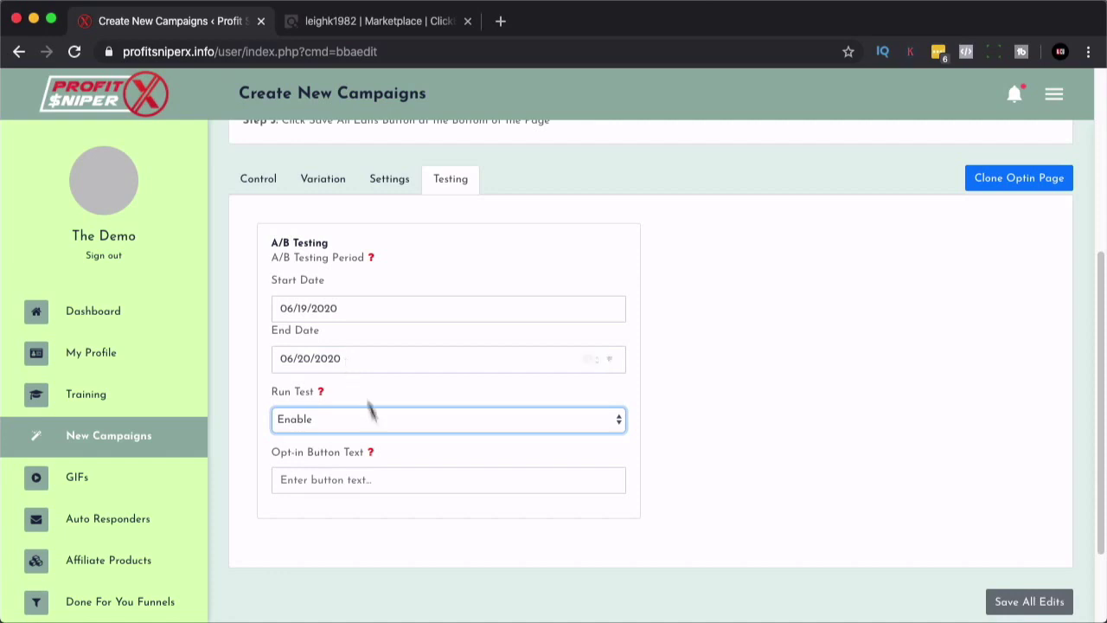
- Choose 'Get Access Now' as the opt-in button text and save all edits
left_click(389, 478)
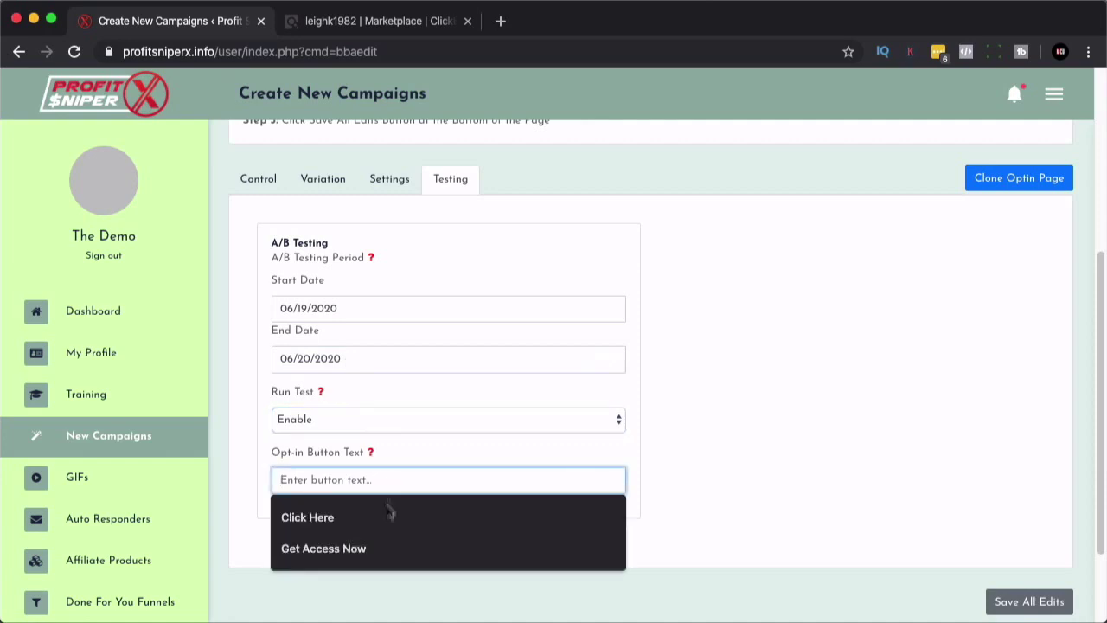
left_click(377, 541)
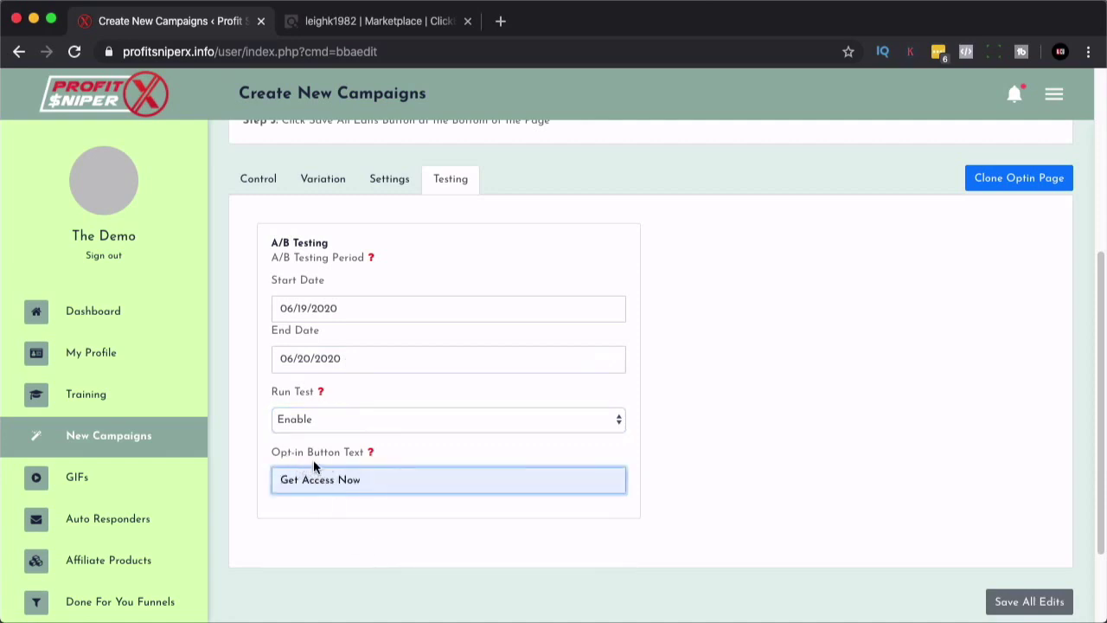
scroll(361, 397, "up", 3)
scroll(361, 398, "down", 4)
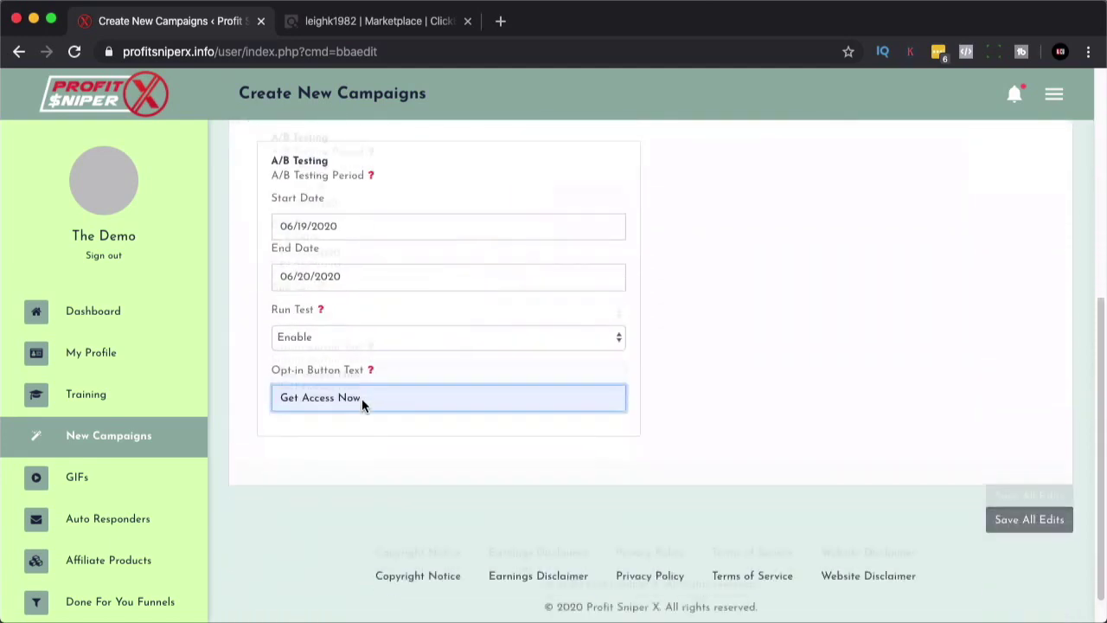
left_click(1037, 494)
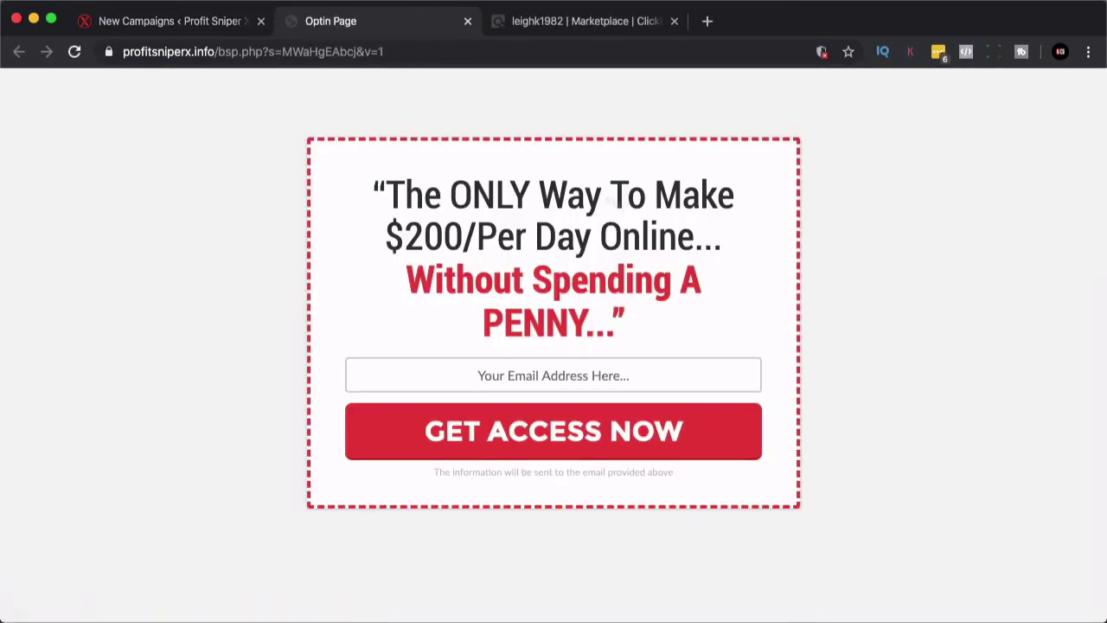
- Close the opt-in page preview and open Demo Example's promo page preview
left_click(466, 21)
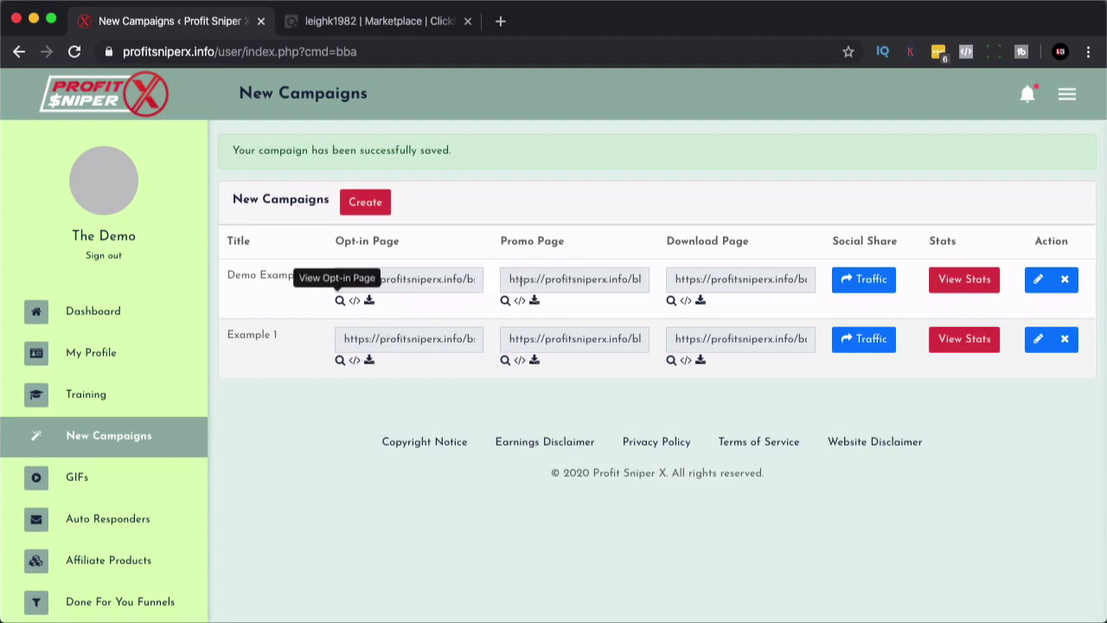
left_click(504, 302)
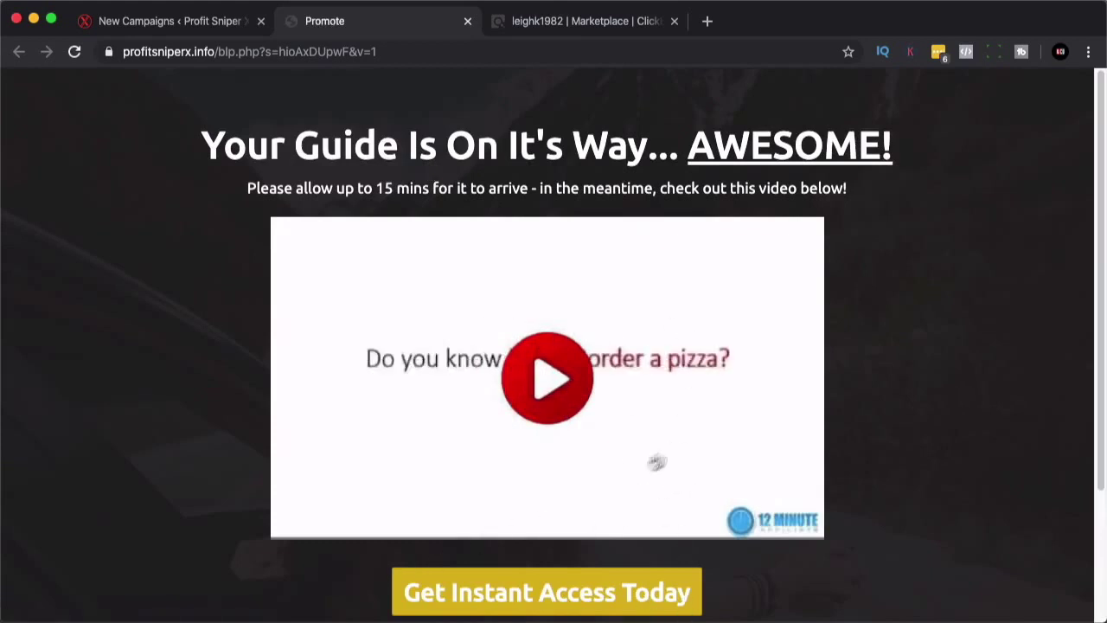
- Open Demo Example's download page and highlight its 'My No. 1 Recommendation' text
left_click(220, 17)
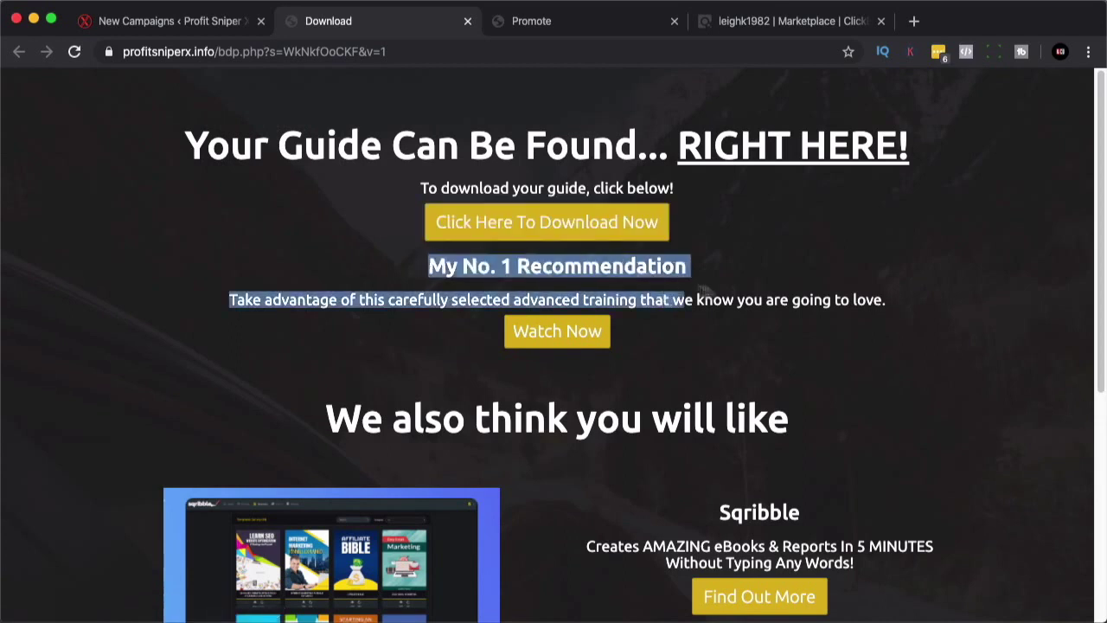
left_click_drag(425, 266, 817, 303)
left_click(677, 322)
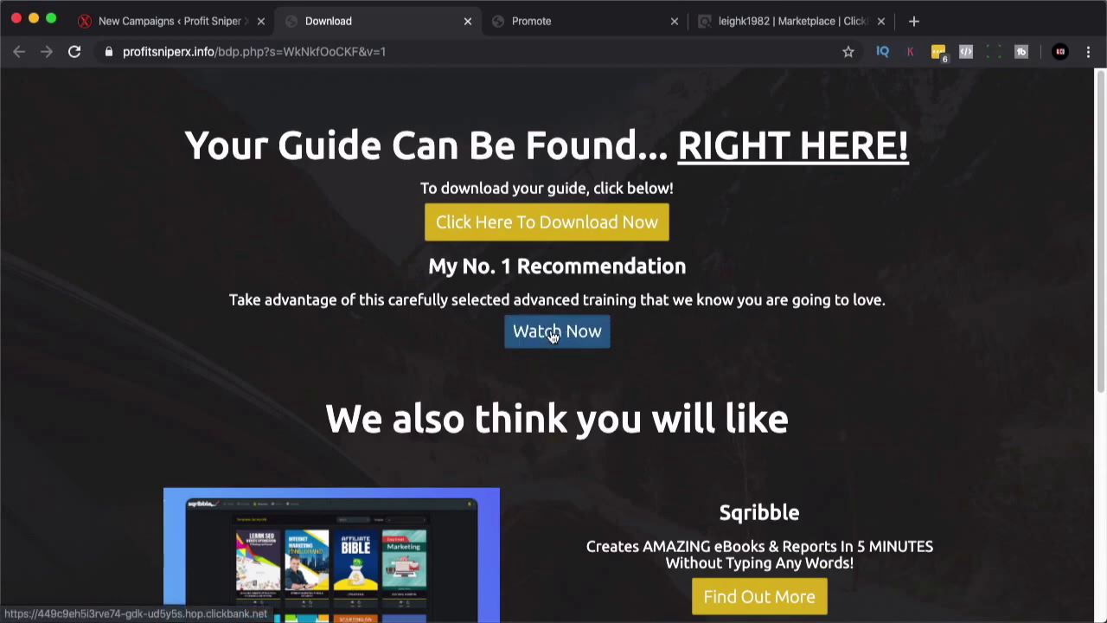
- Scroll through the download page, then return to the campaigns list
scroll(553, 334, "down", 3)
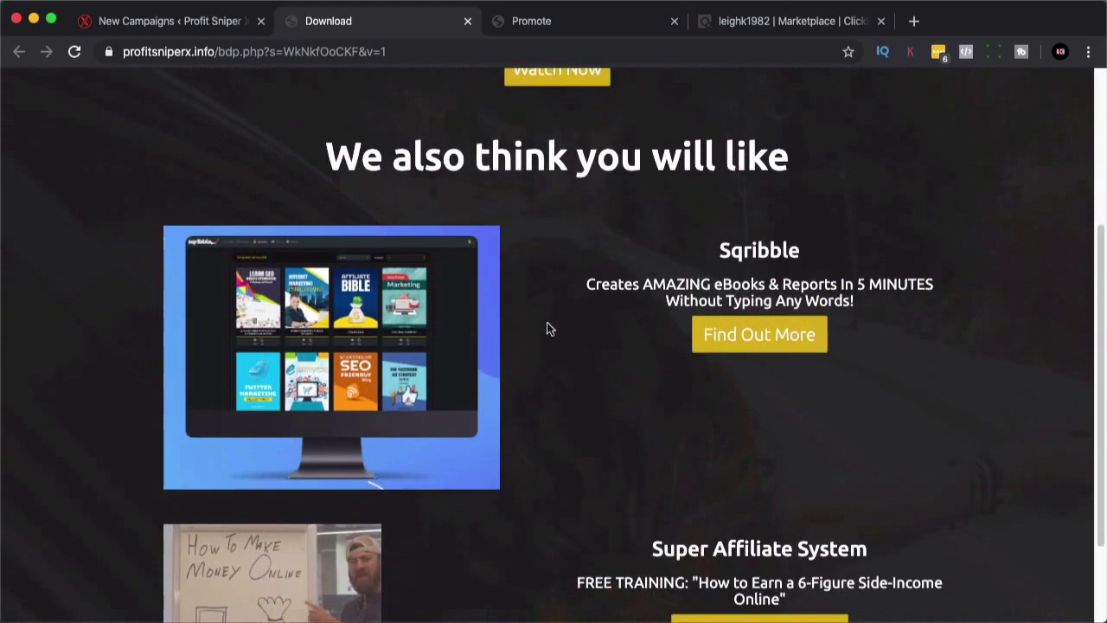
scroll(657, 393, "down", 2)
scroll(657, 398, "down", 2)
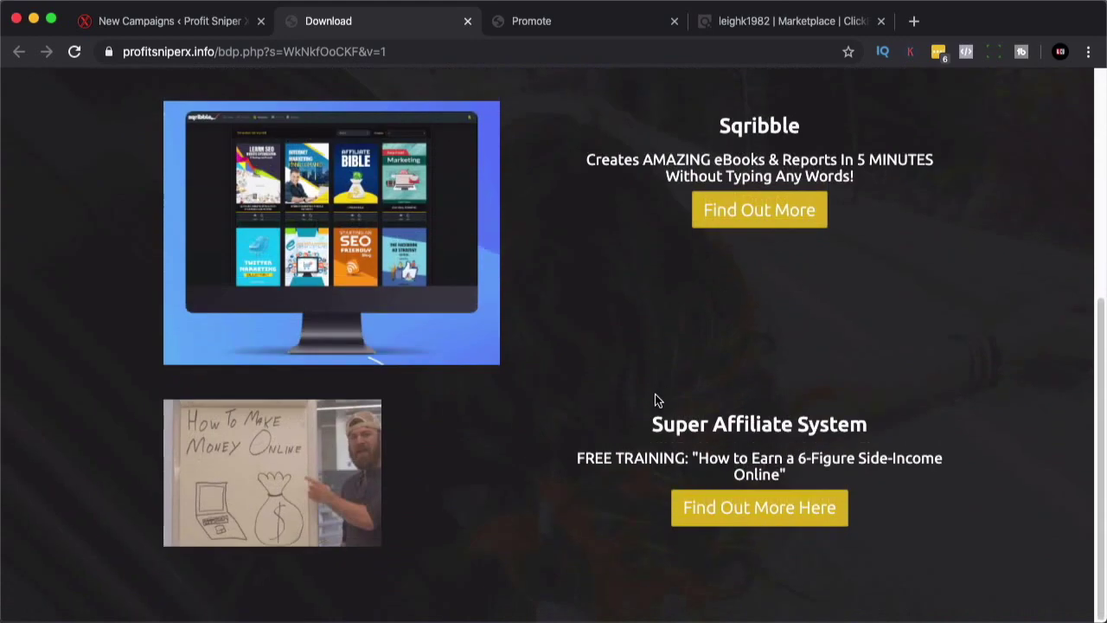
scroll(650, 389, "up", 5)
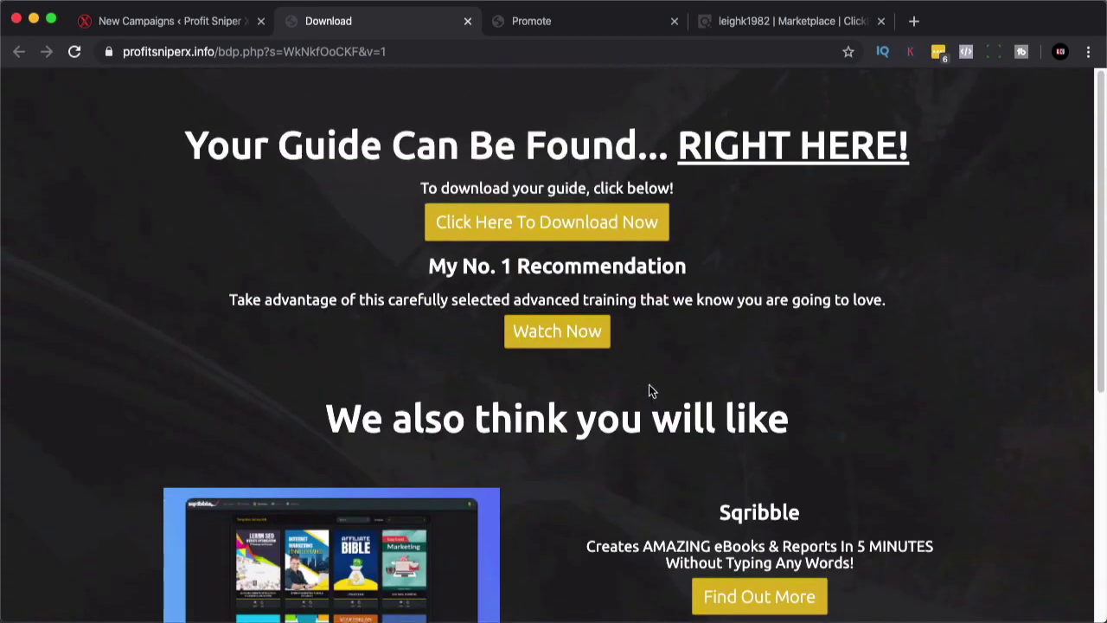
scroll(650, 391, "down", 3)
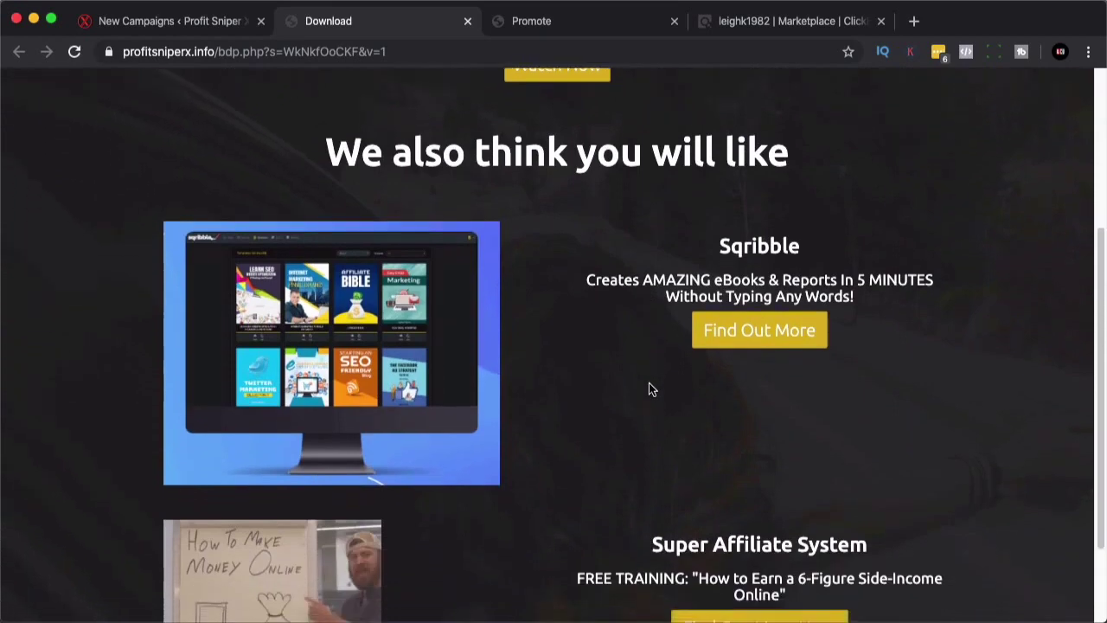
scroll(650, 367, "up", 3)
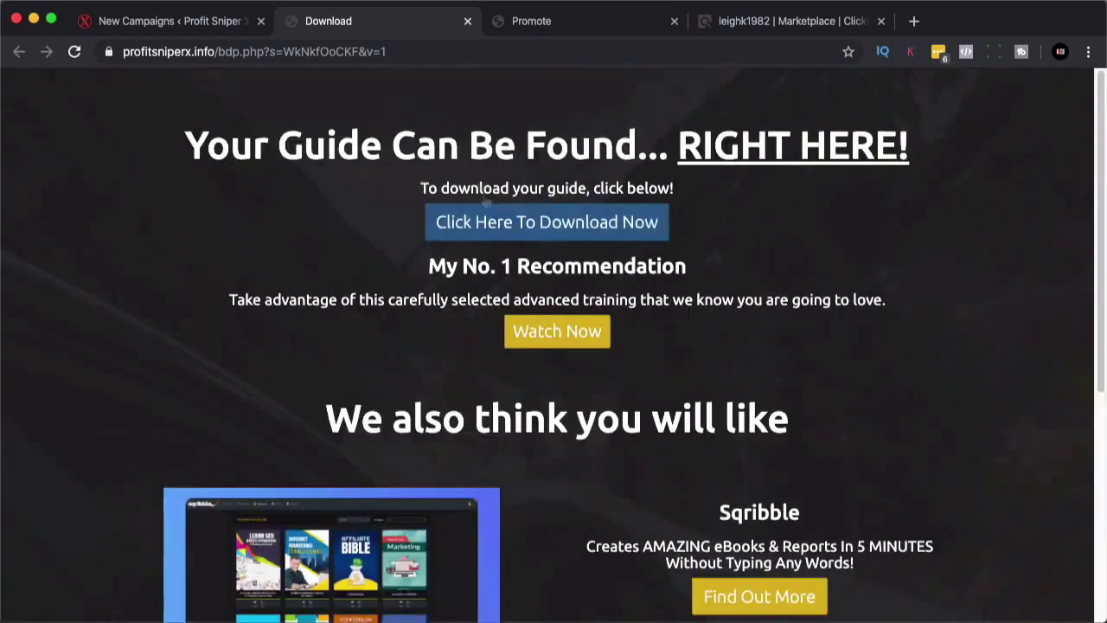
left_click(192, 25)
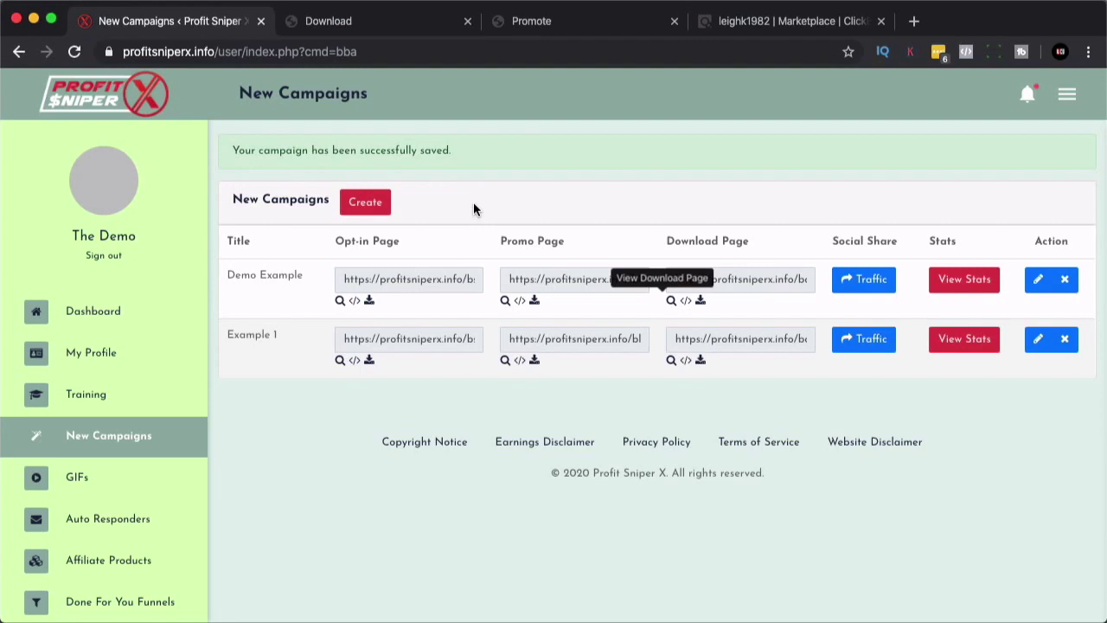
left_click(378, 275)
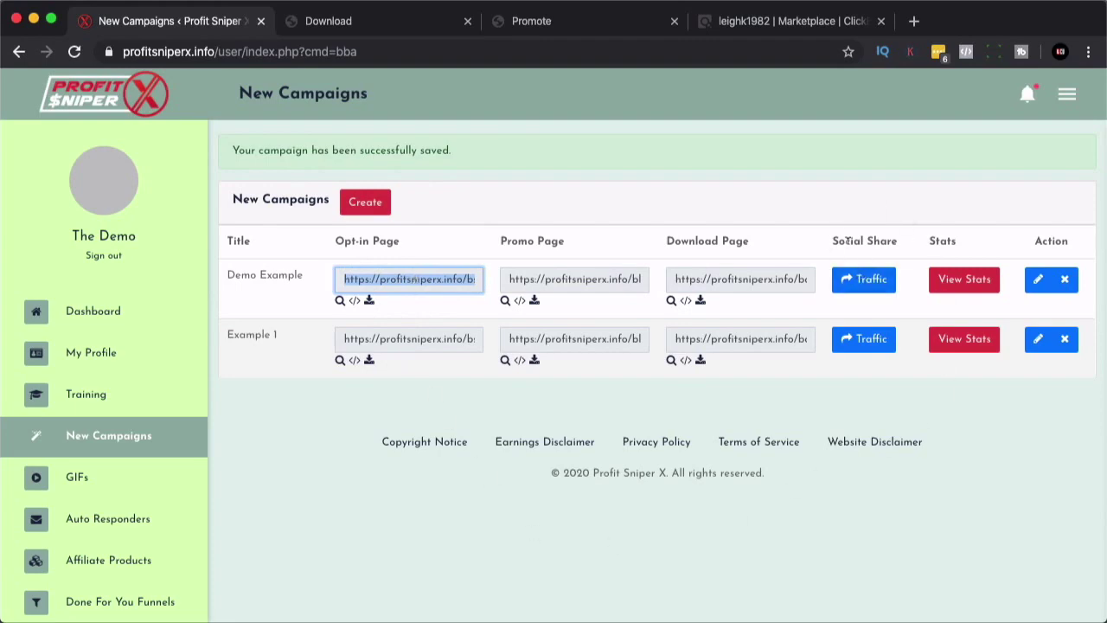
- Open and dismiss Demo Example's social sharing options, then view its statistics
left_click(868, 285)
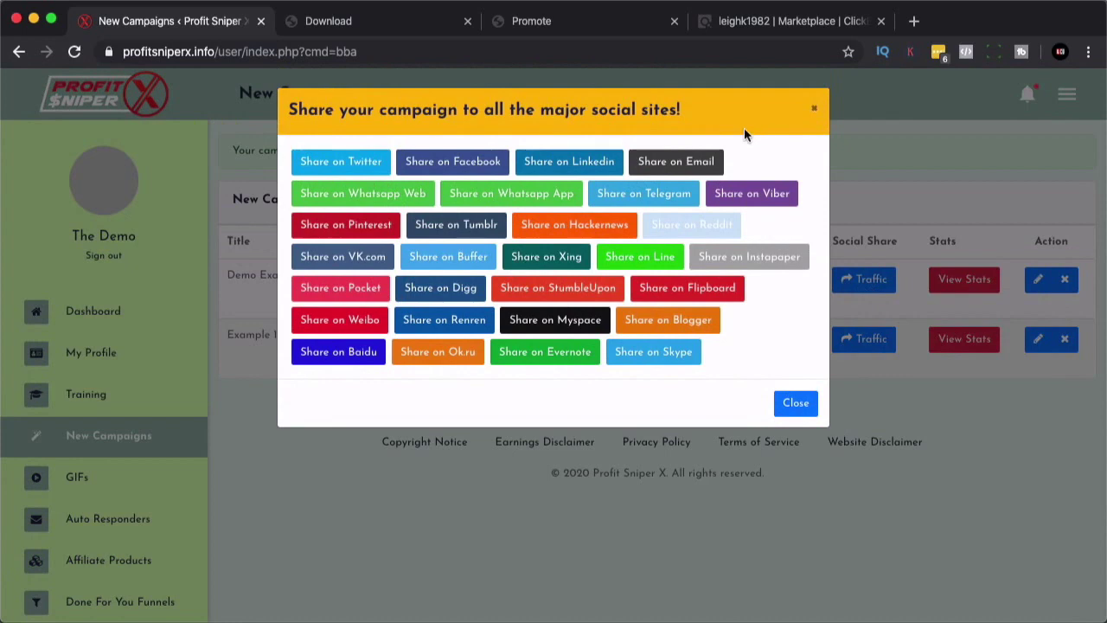
left_click(794, 404)
left_click(966, 286)
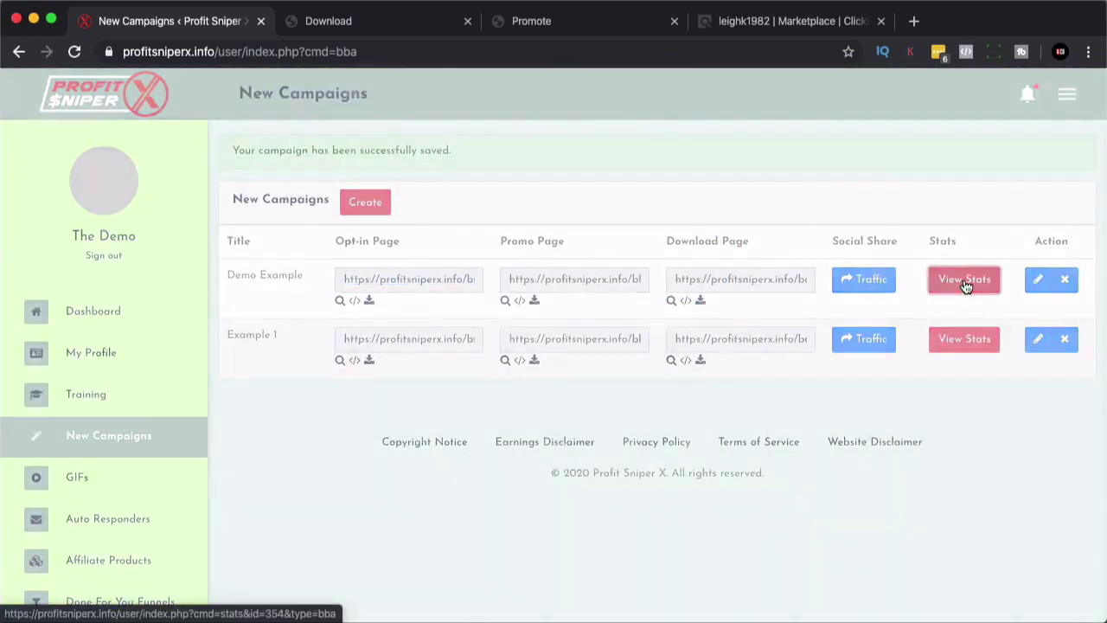